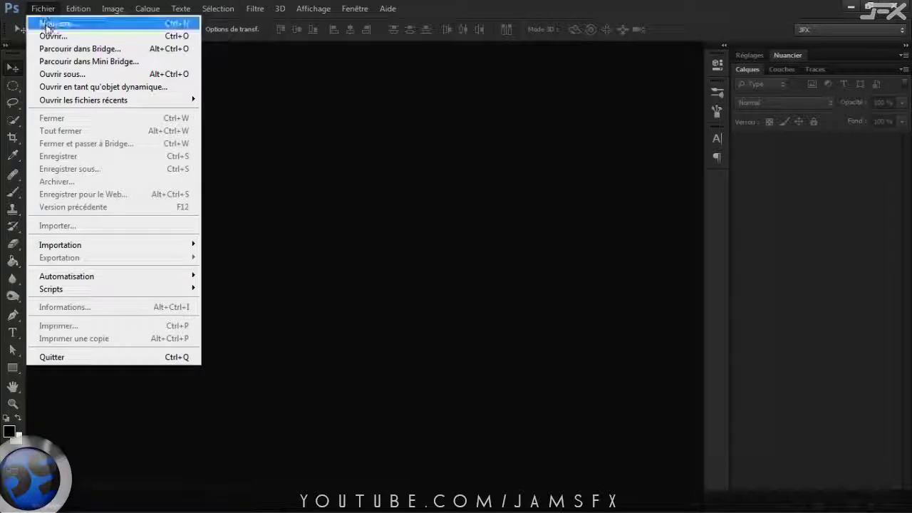
pyautogui.click(48, 23)
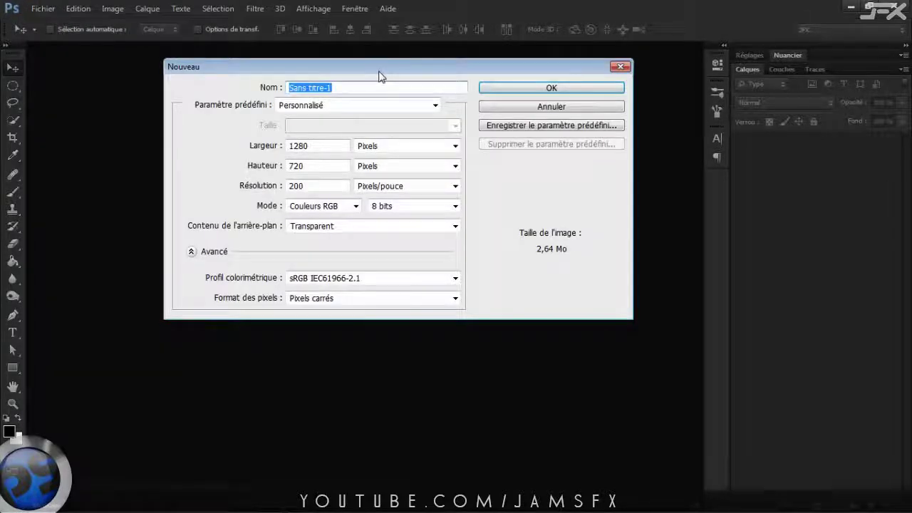
pyautogui.hotkey('ctrl', 'Escape')
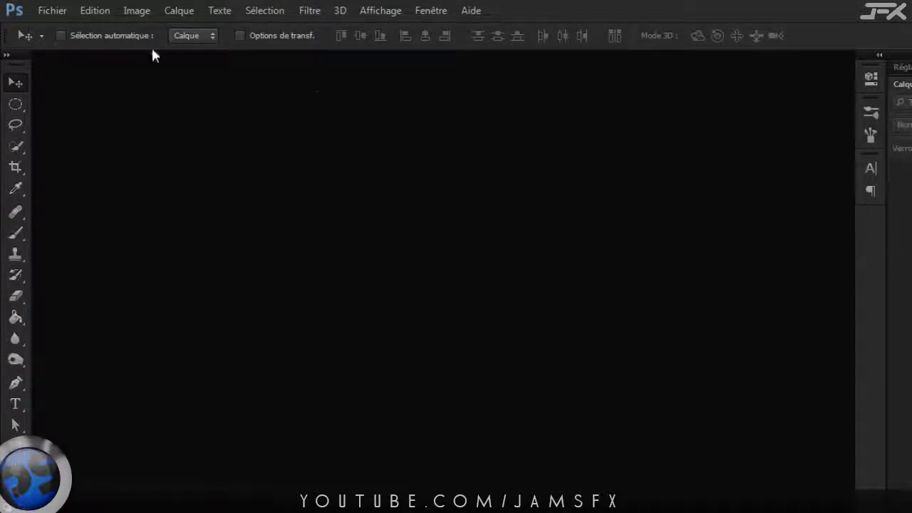
pyautogui.click(68, 10)
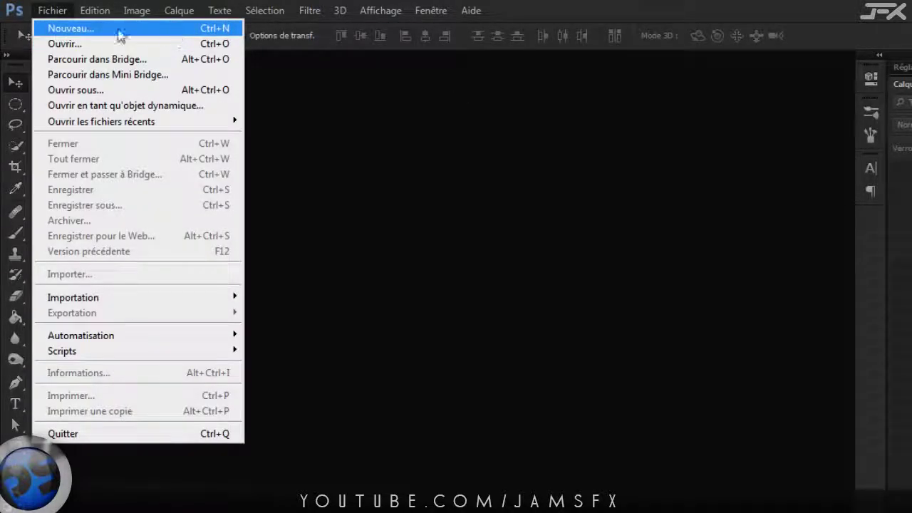
pyautogui.click(340, 121)
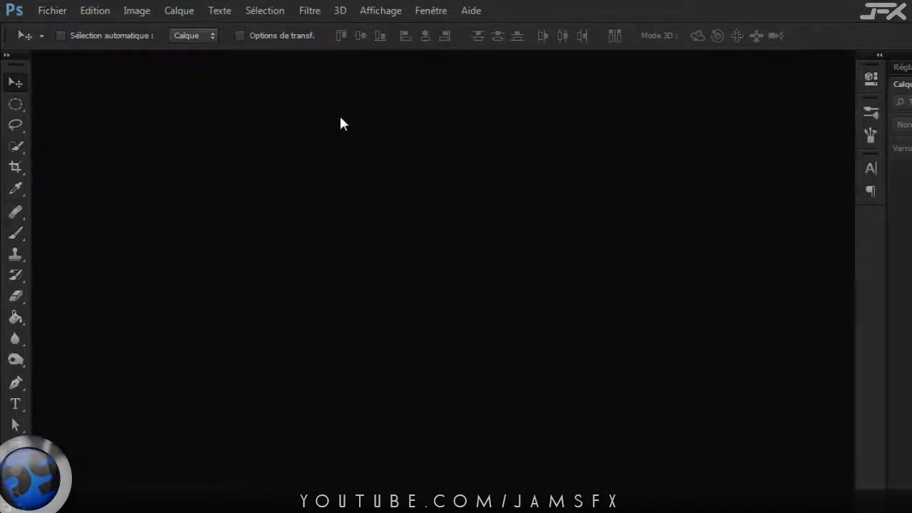
# Create a new transparent document of 1280 x 720 pixels at 200 pixels/inch, keeping the default name.
pyautogui.hotkey('ctrl', 'n')
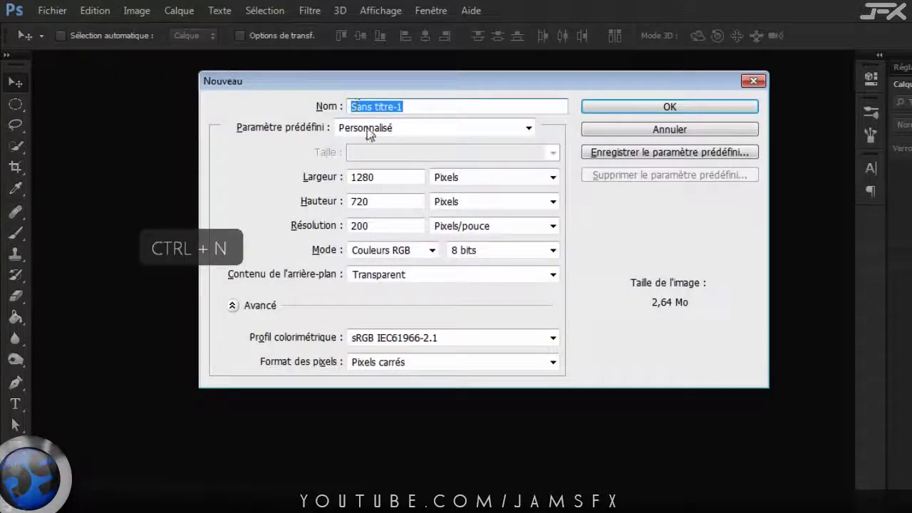
pyautogui.moveTo(366, 84); pyautogui.dragTo(356, 115)
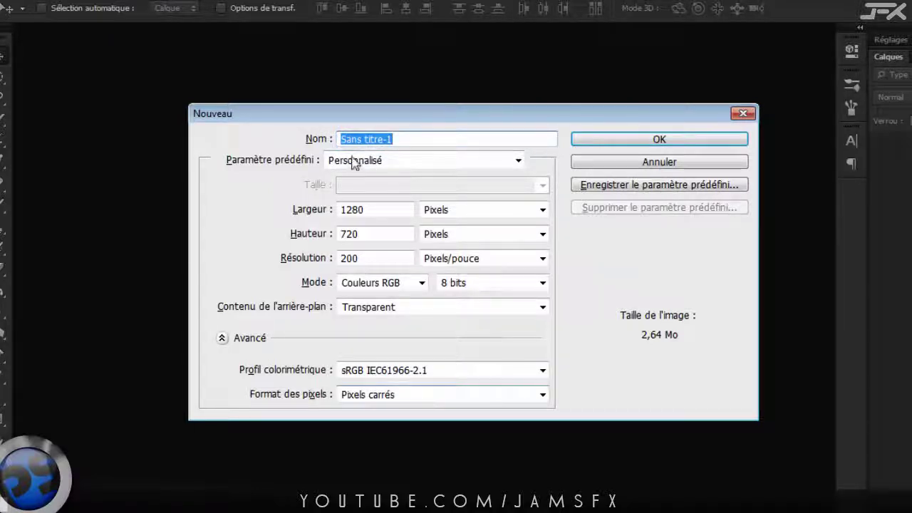
pyautogui.click(385, 139)
pyautogui.moveTo(393, 140); pyautogui.dragTo(385, 139)
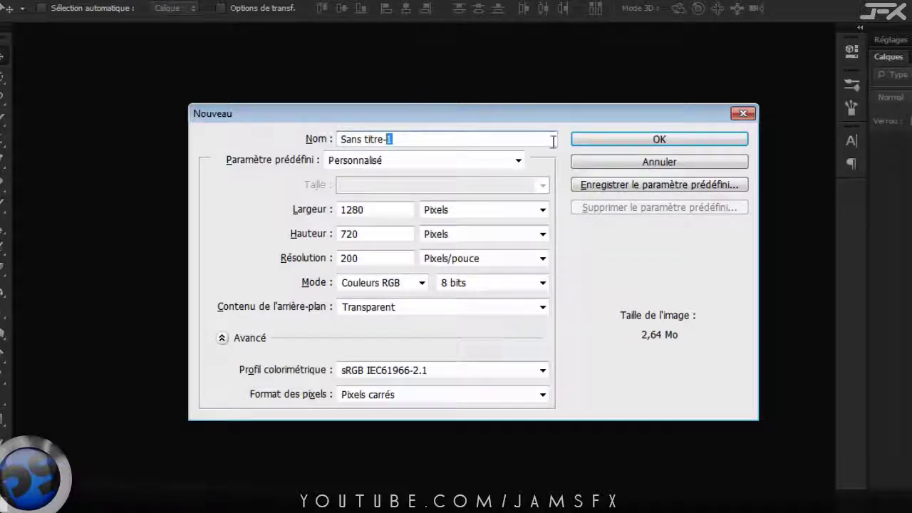
pyautogui.click(625, 145)
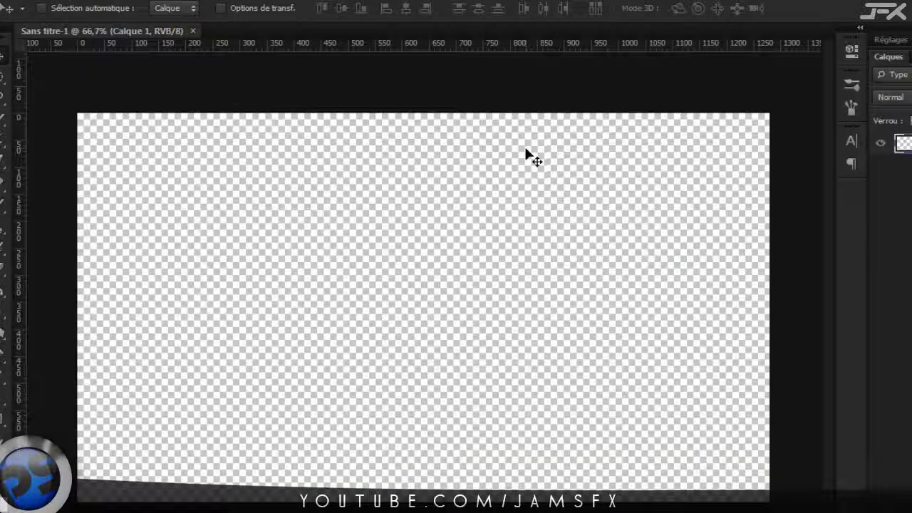
# Create a second document with the same settings and try to apply Color Balance to its empty layer.
pyautogui.hotkey('ctrl', 'n')
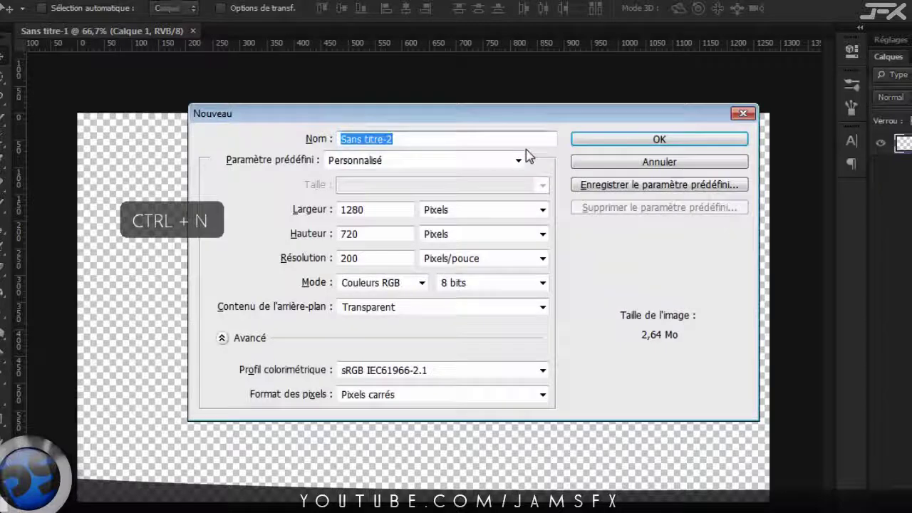
pyautogui.press('Return')
pyautogui.hotkey('ctrl', 'b')
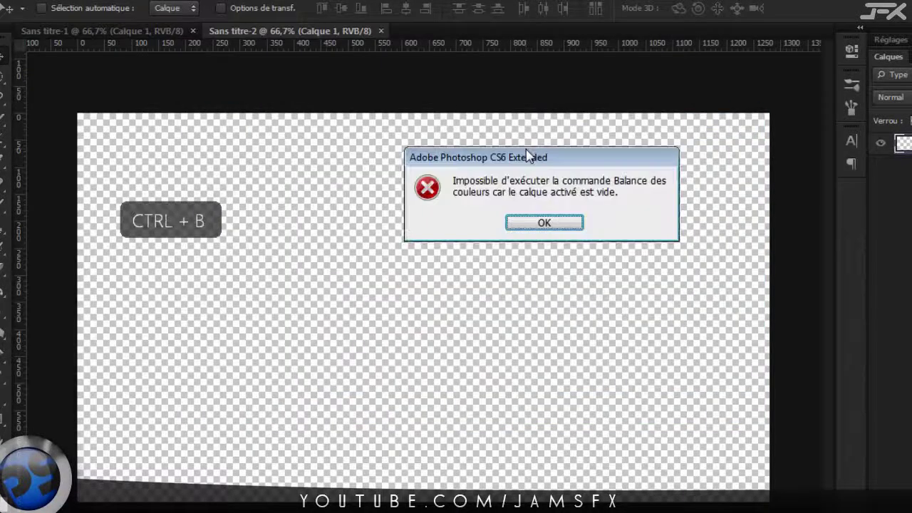
pyautogui.press('Return')
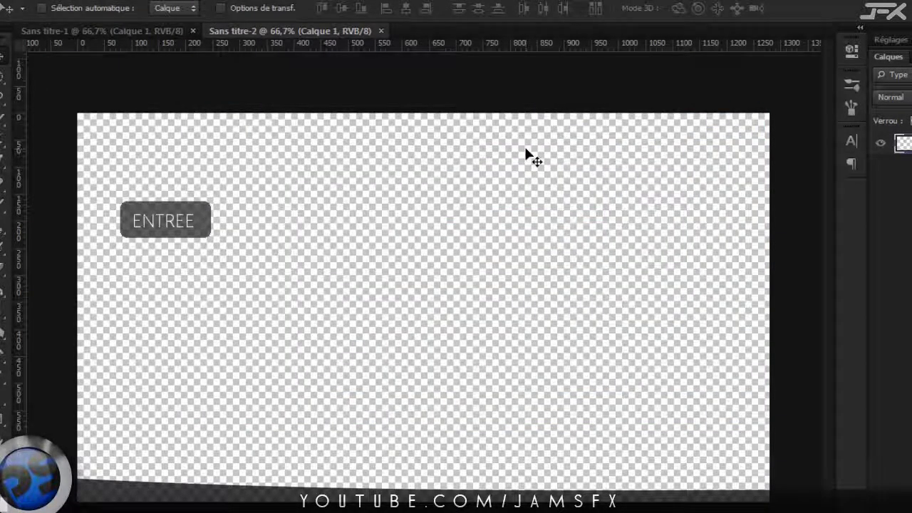
# Create a third document with the same settings, and close all open documents.
pyautogui.hotkey('ctrl', 'n')
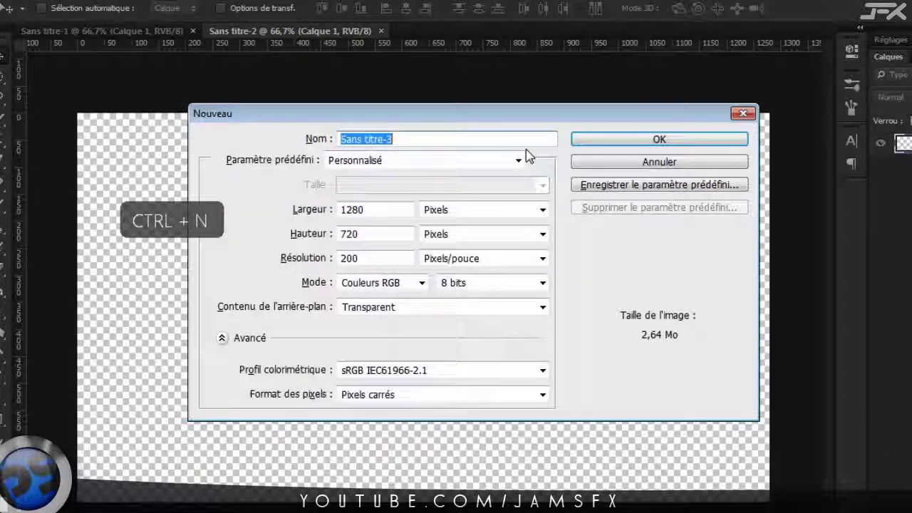
pyautogui.press('Return')
pyautogui.hotkey('ctrl', 'w')
pyautogui.hotkey('ctrl', 'w')
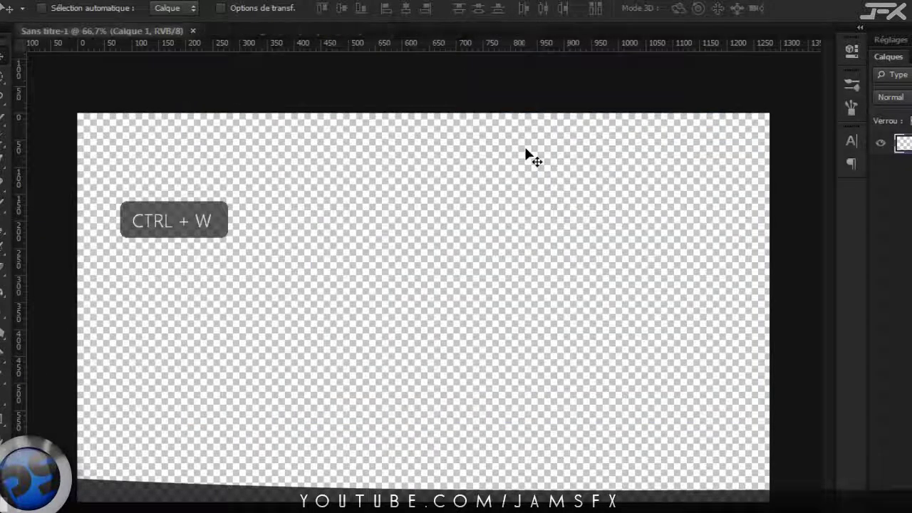
pyautogui.hotkey('ctrl', 'w')
# Start a new document named Test using the preset "Format Photoshop par défaut".
pyautogui.hotkey('ctrl', 'n')
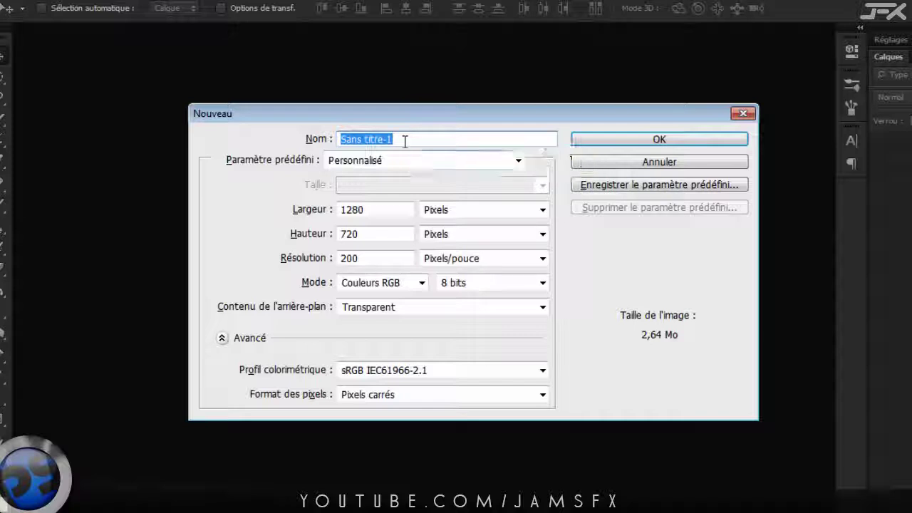
pyautogui.write('Test')
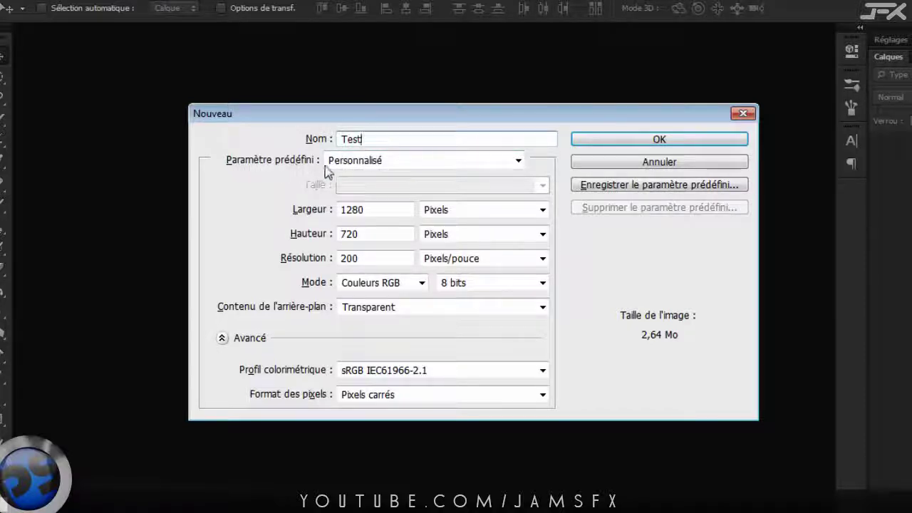
pyautogui.click(369, 162)
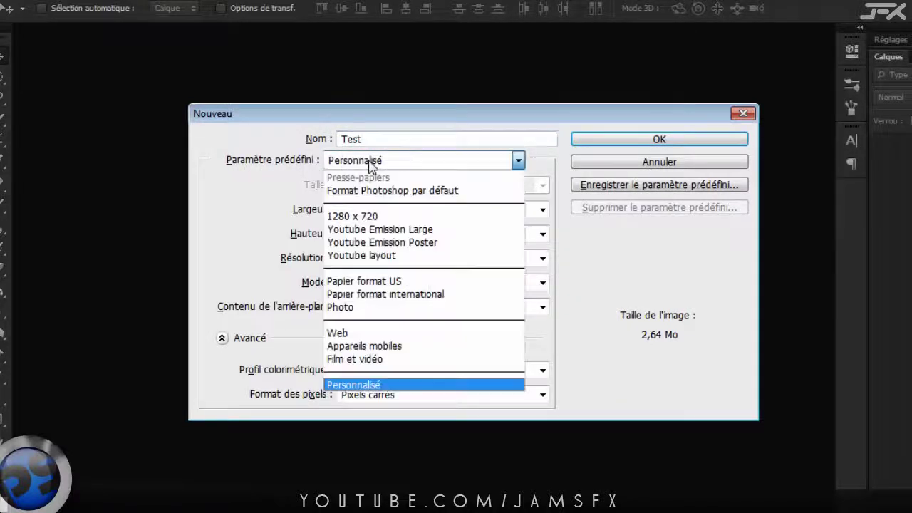
pyautogui.click(381, 191)
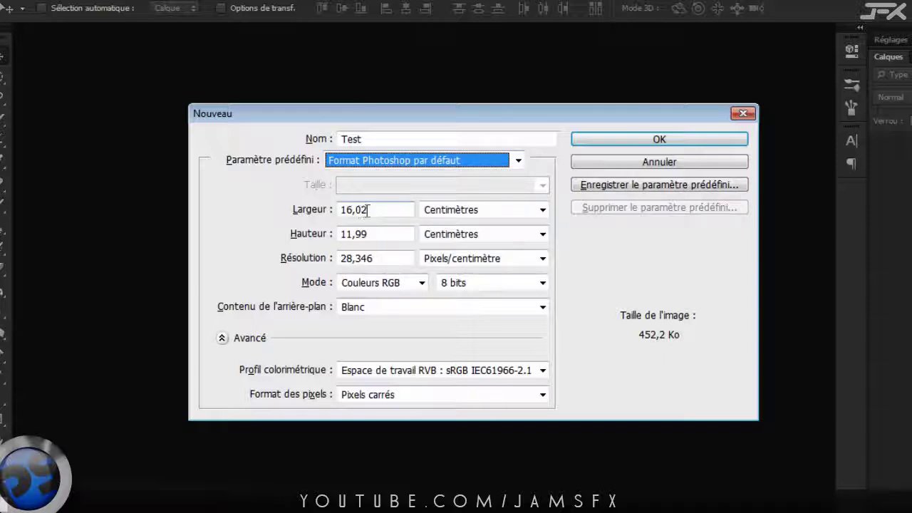
# Switch the new document's width unit to Pixels and back to Centimètres, and review the other available units.
pyautogui.doubleClick(338, 212)
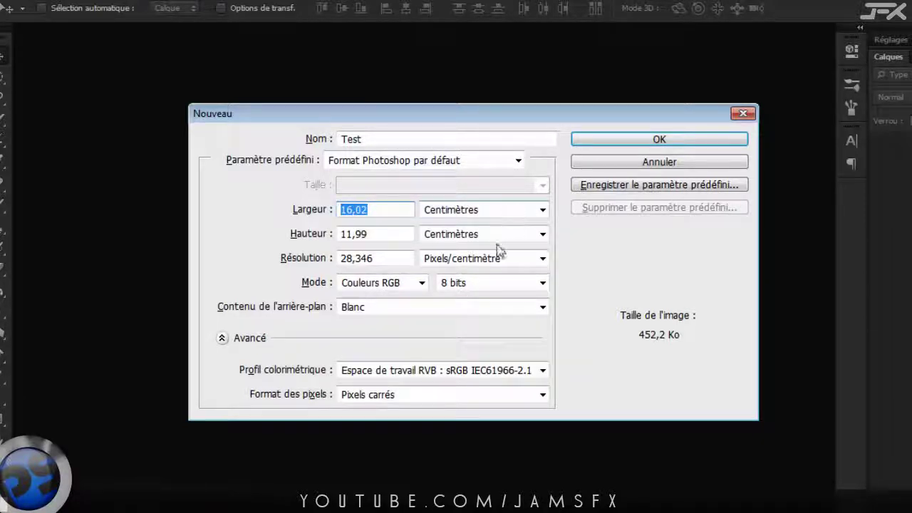
pyautogui.click(503, 211)
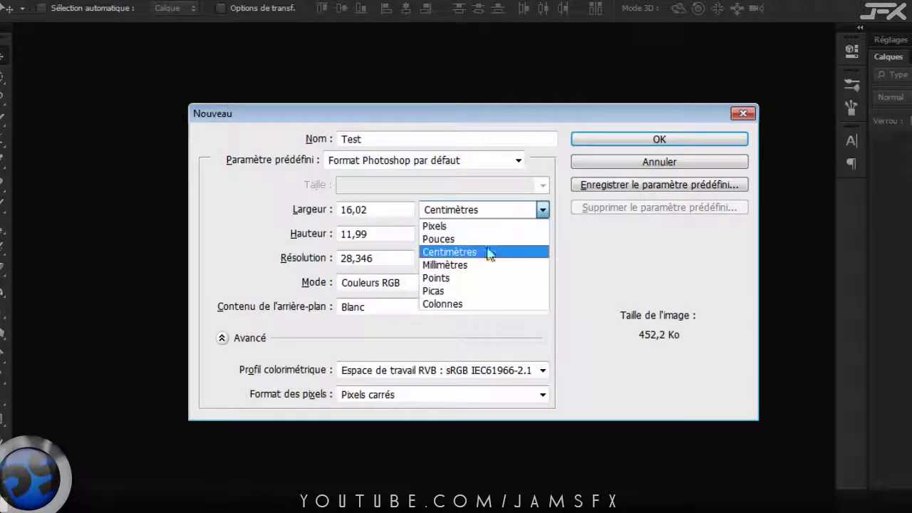
pyautogui.click(471, 226)
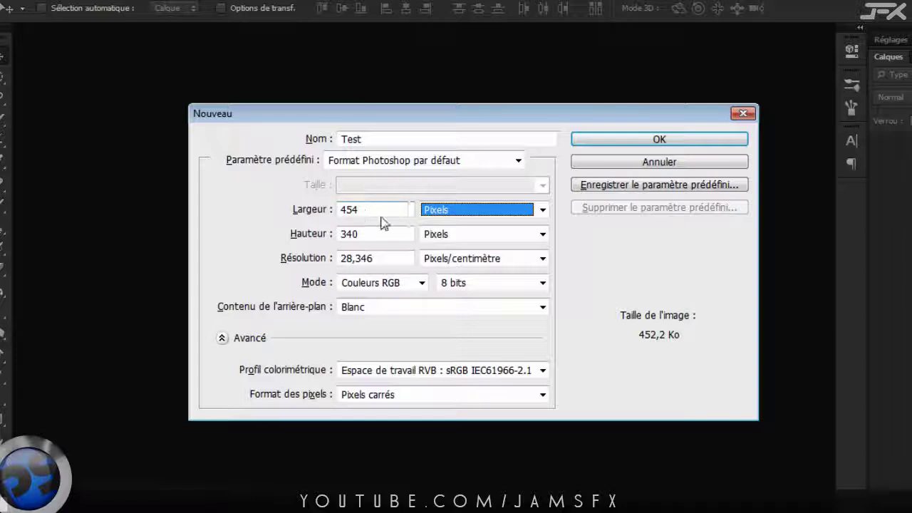
pyautogui.click(433, 213)
pyautogui.click(445, 249)
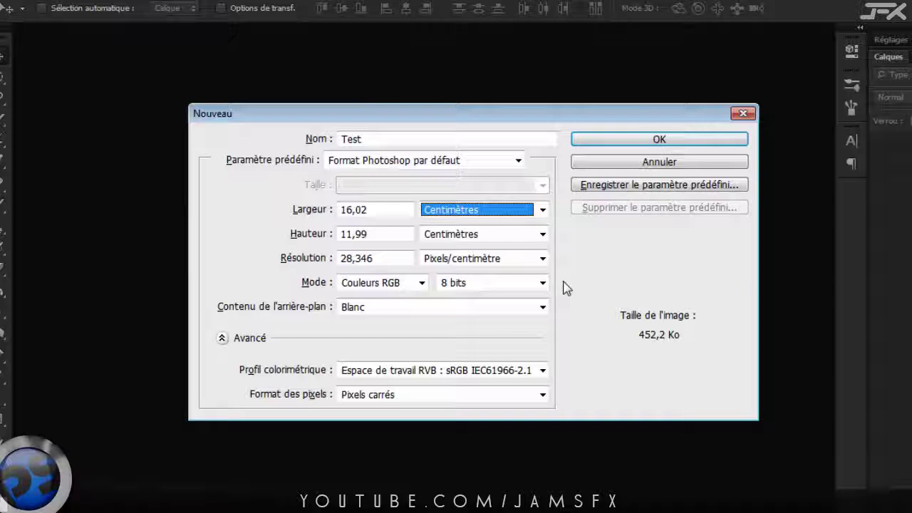
pyautogui.click(542, 209)
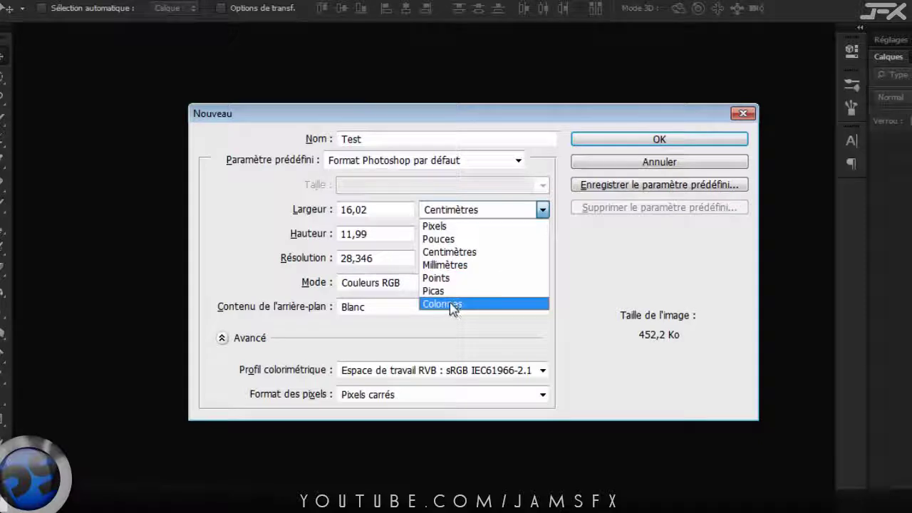
pyautogui.click(259, 229)
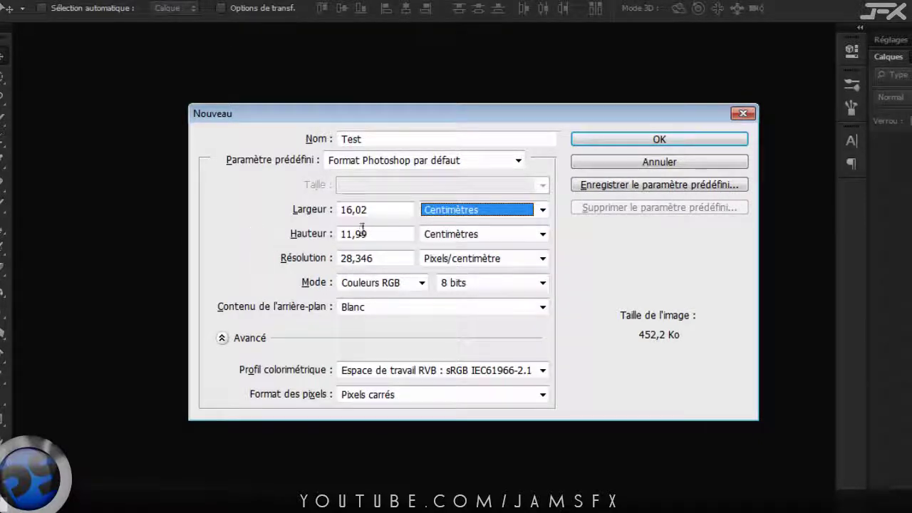
pyautogui.click(382, 208)
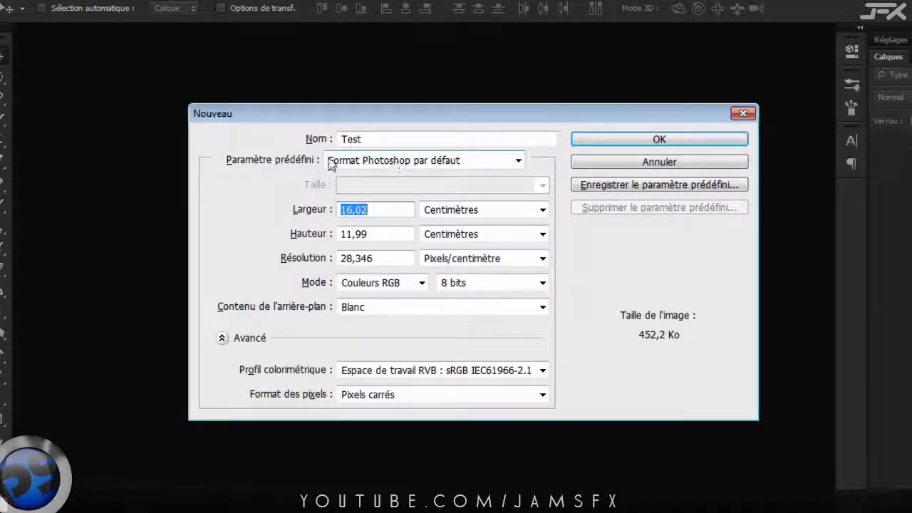
# Apply the "Papier format US" preset and try the Lettre and Grand format sizes.
pyautogui.click(436, 163)
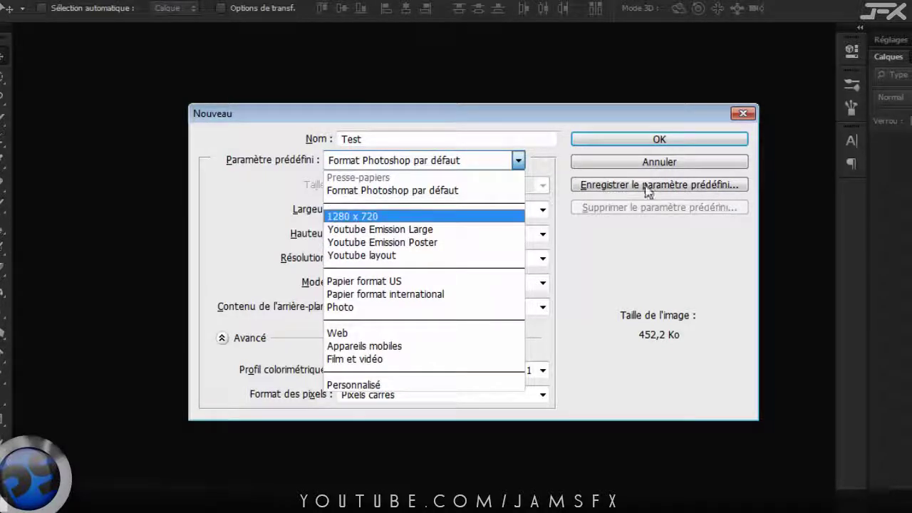
pyautogui.click(356, 281)
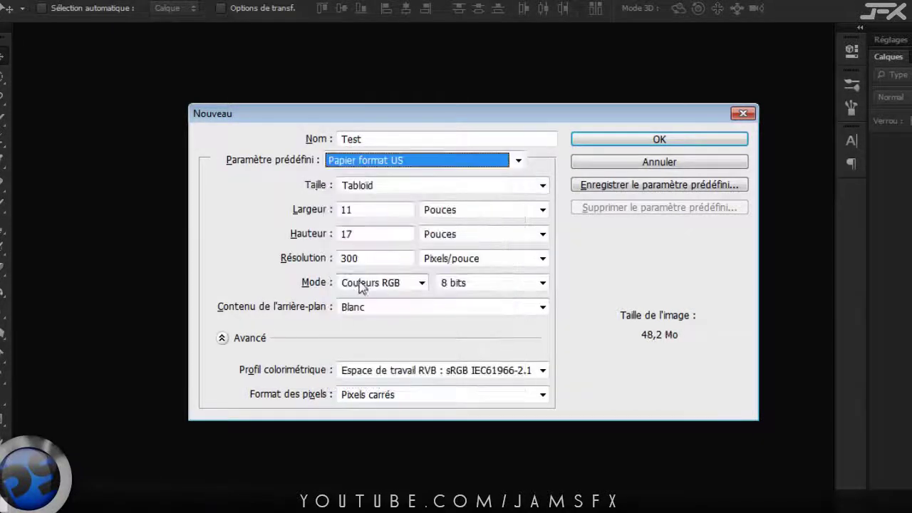
pyautogui.click(470, 187)
pyautogui.click(385, 198)
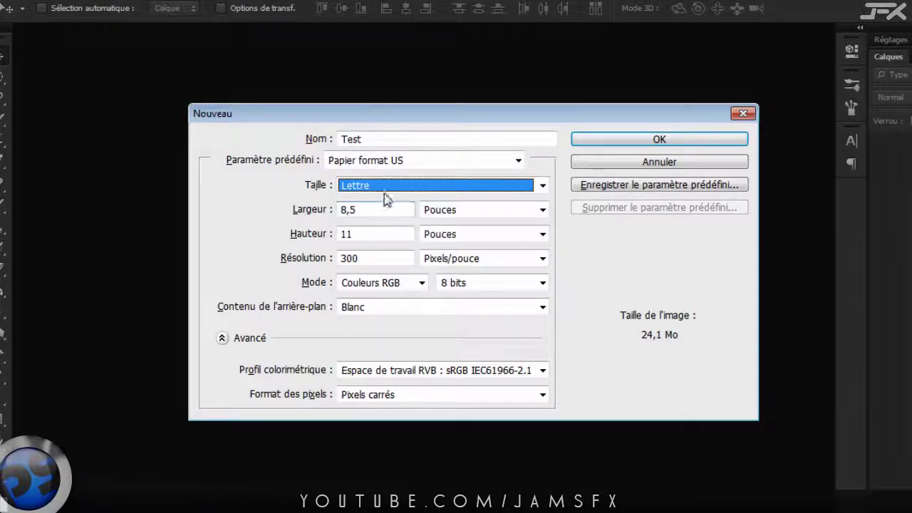
pyautogui.click(384, 191)
pyautogui.click(390, 209)
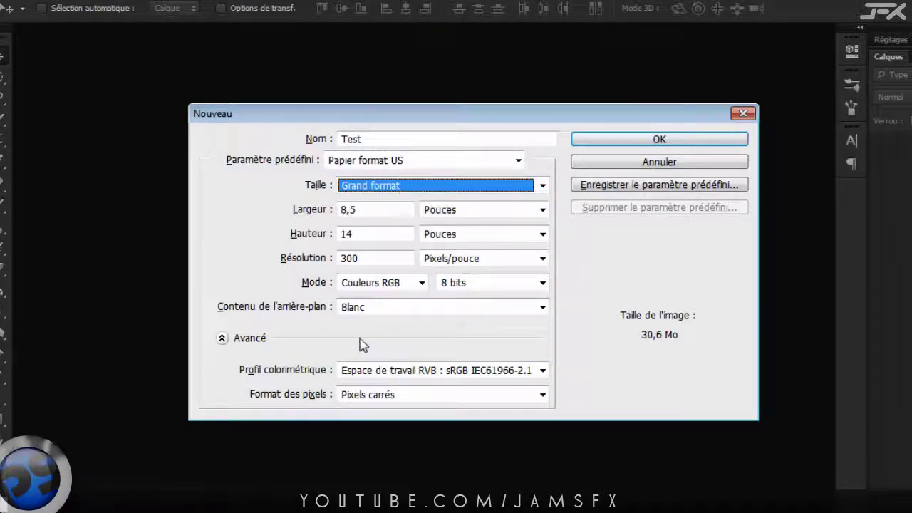
# Apply the "Papier format international" preset and review its paper sizes, keeping A4.
pyautogui.click(368, 160)
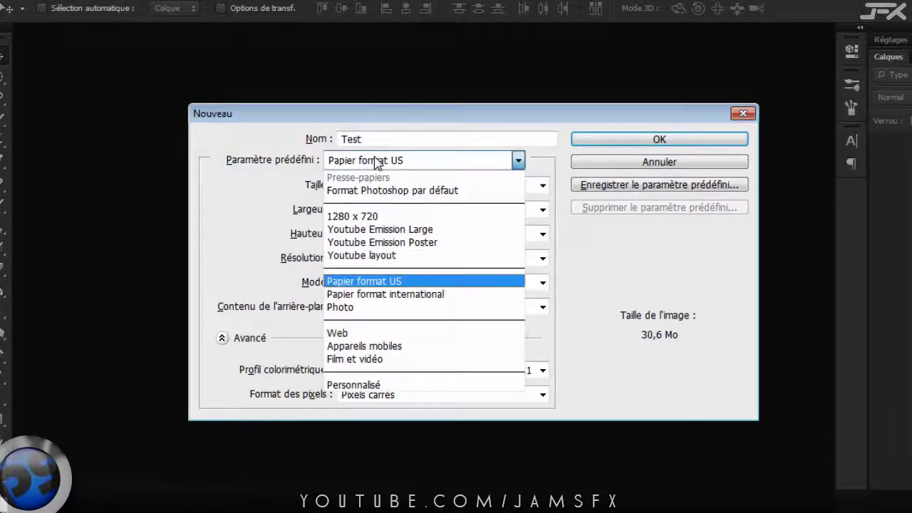
pyautogui.click(371, 295)
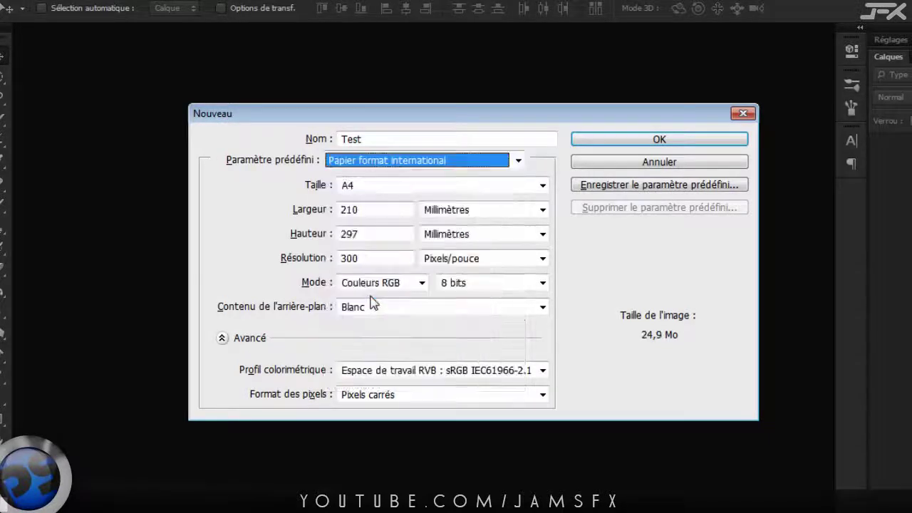
pyautogui.click(403, 187)
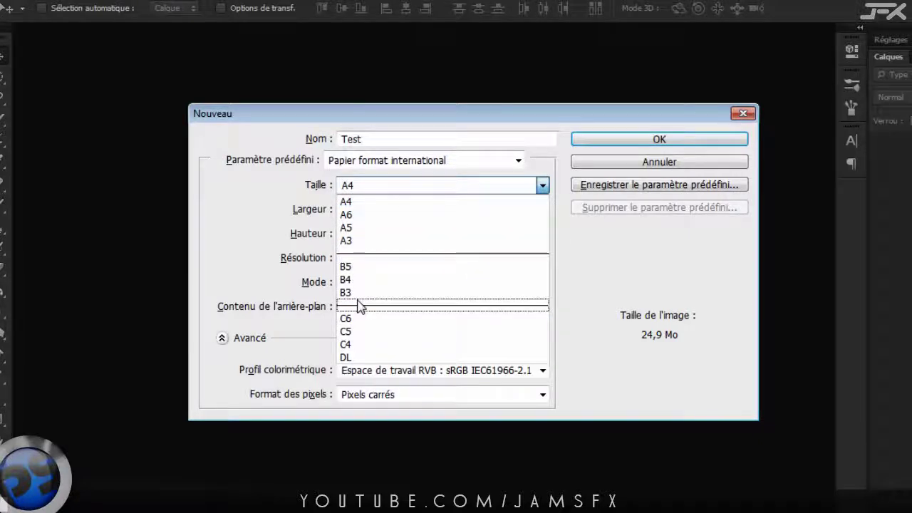
pyautogui.click(322, 204)
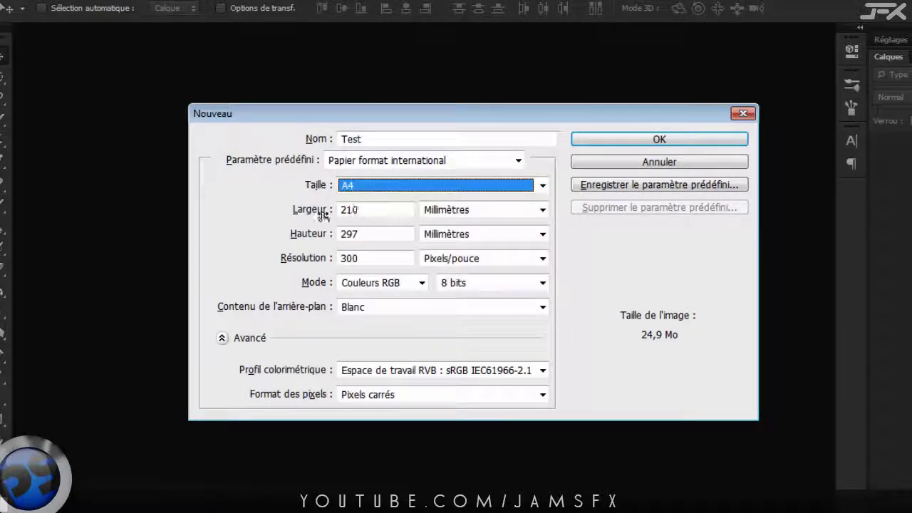
# Apply the Photo preset to the new document with the size "Paysage, 2 x 3".
pyautogui.click(463, 161)
pyautogui.click(420, 307)
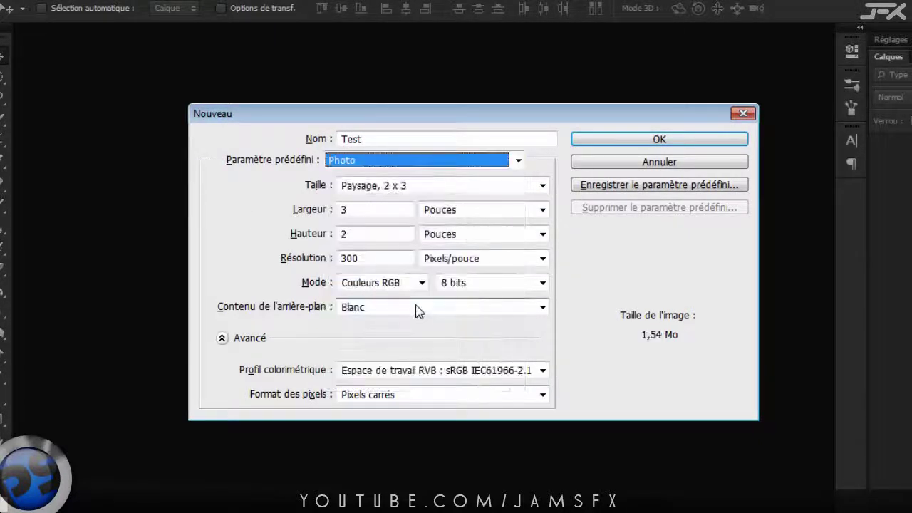
pyautogui.click(413, 186)
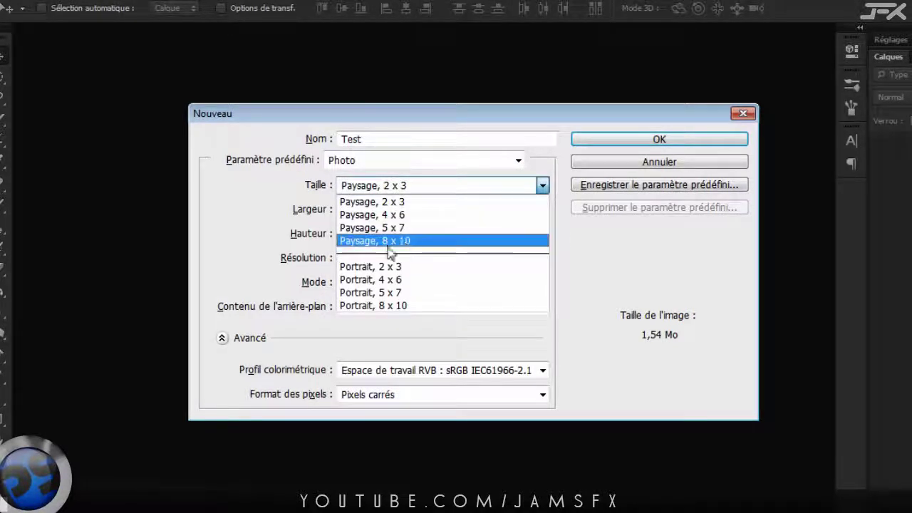
pyautogui.click(340, 202)
# Apply the Web preset to the new document and review its screen and banner sizes, keeping 800 x 600.
pyautogui.click(420, 160)
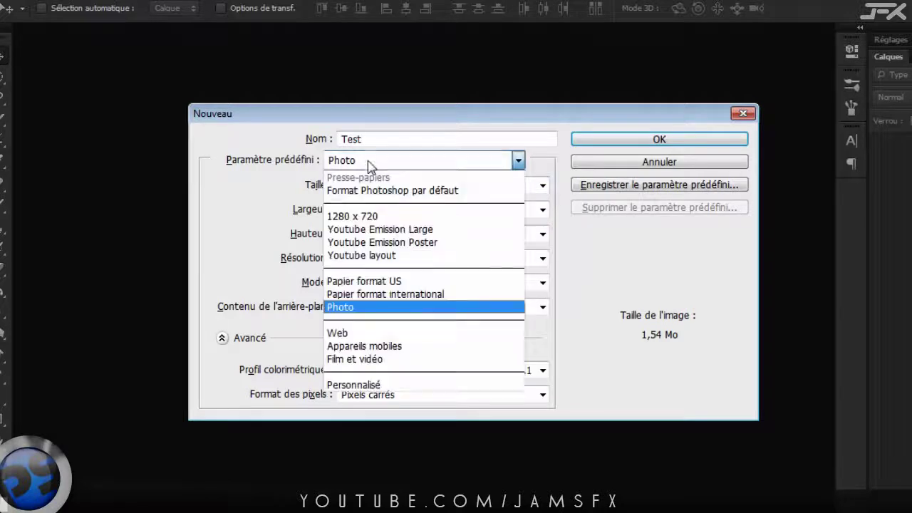
pyautogui.click(371, 333)
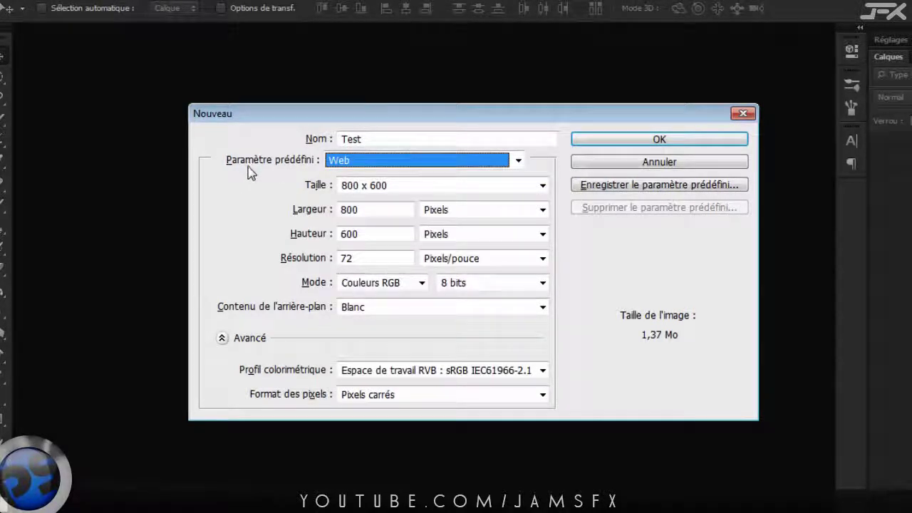
pyautogui.click(428, 187)
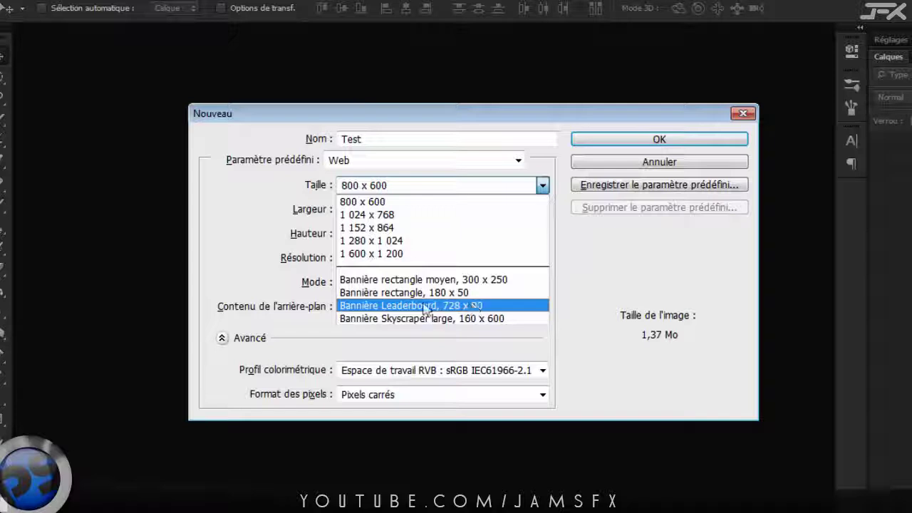
pyautogui.click(282, 256)
# Apply the "Appareils mobiles" preset and review its sizes, keeping 240 x 320.
pyautogui.click(360, 162)
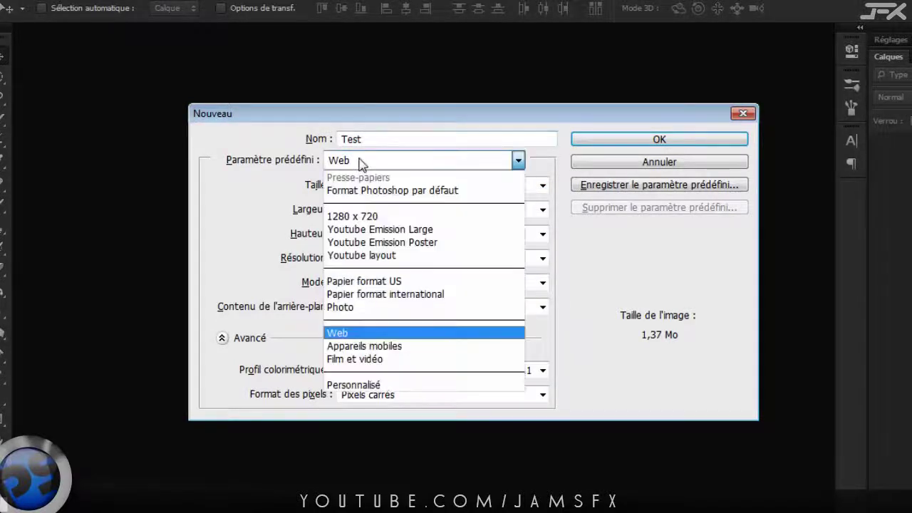
pyautogui.click(375, 345)
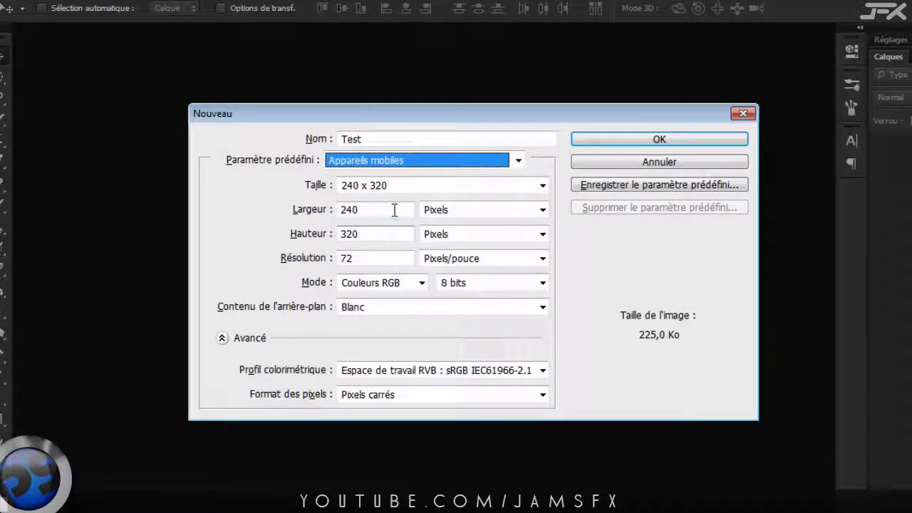
pyautogui.click(542, 185)
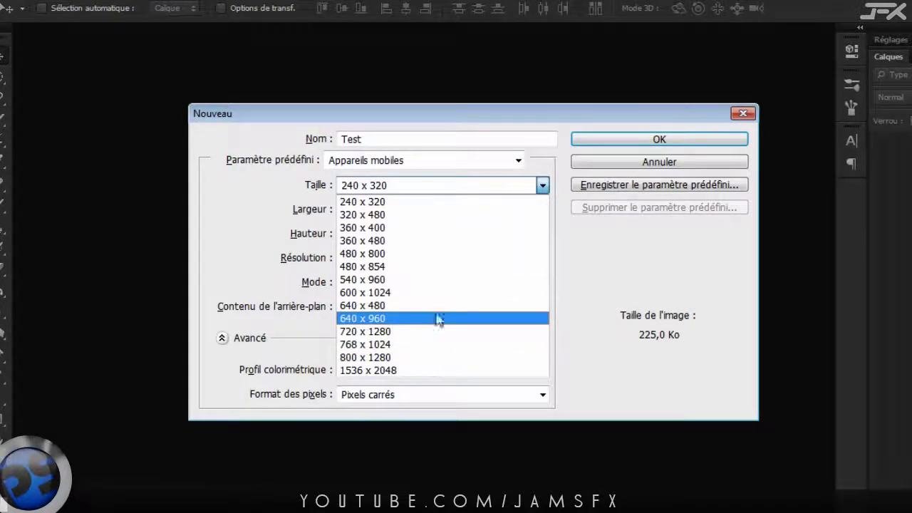
pyautogui.click(284, 212)
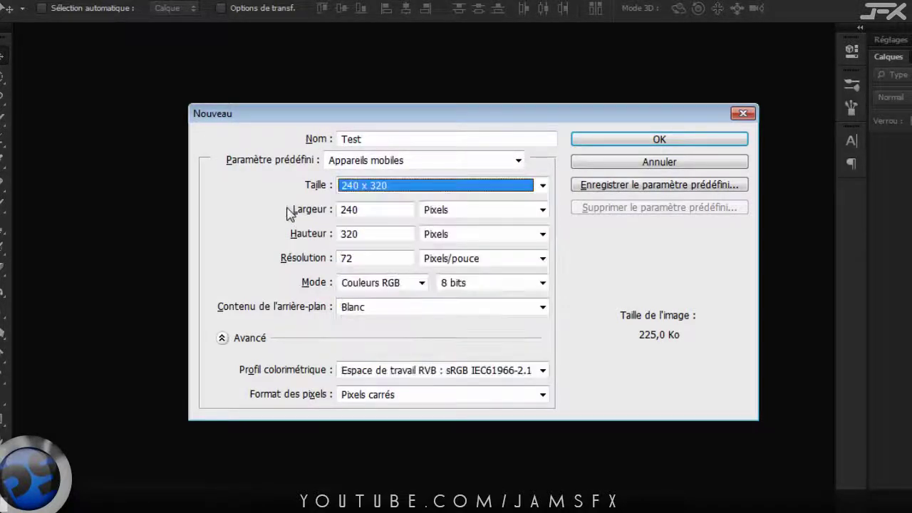
pyautogui.click(446, 193)
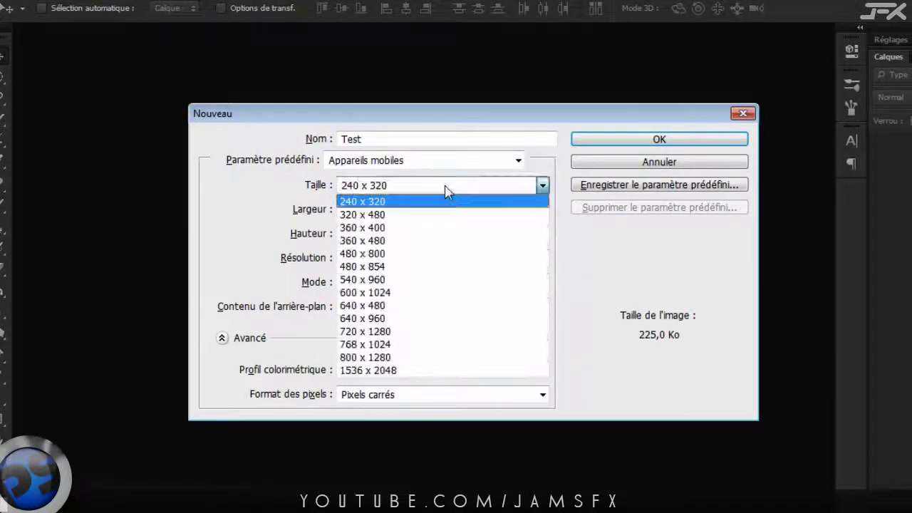
# Apply the "Film et vidéo" preset, review its sizes while keeping NTSC DV, and try adjusting the document dimensions.
pyautogui.click(369, 160)
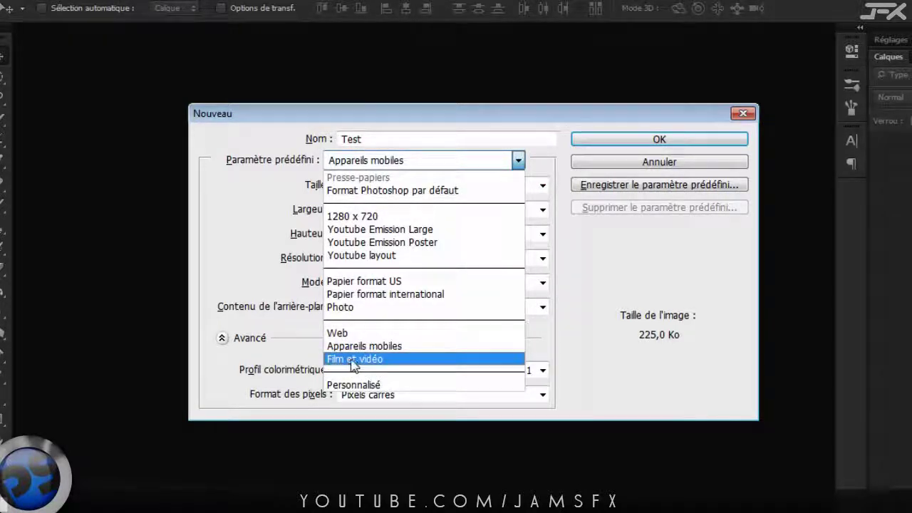
pyautogui.click(407, 361)
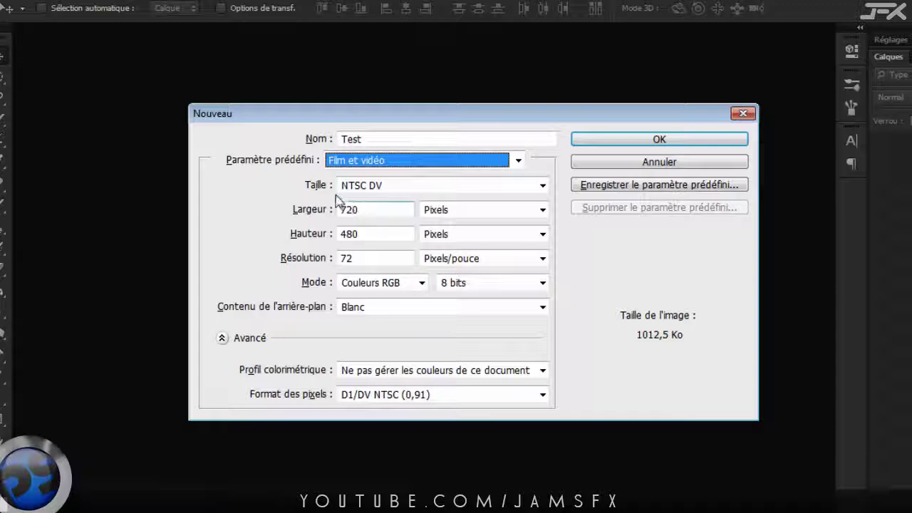
pyautogui.click(441, 186)
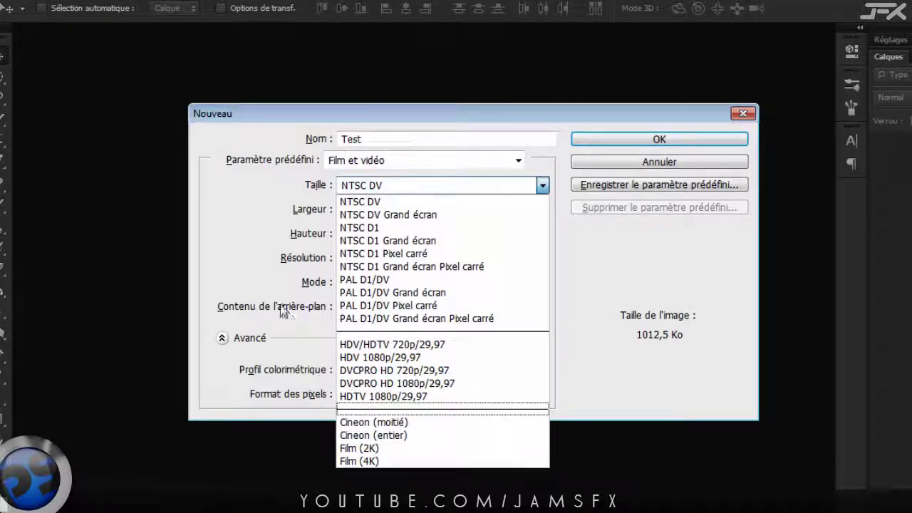
pyautogui.click(276, 263)
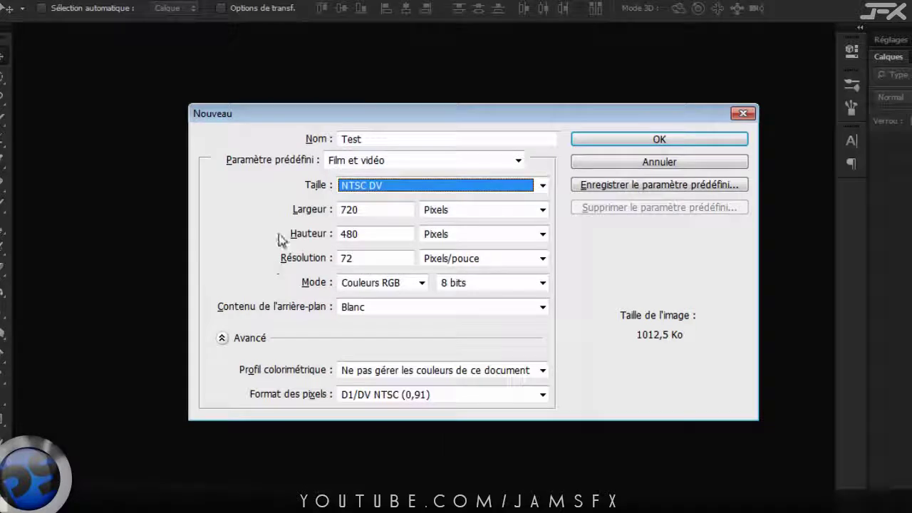
pyautogui.moveTo(313, 211); pyautogui.dragTo(312, 242)
# Apply the "Format Photoshop par défaut" preset, set the width to 12 centimètres and reduce it to 6,6 centimètres.
pyautogui.click(376, 168)
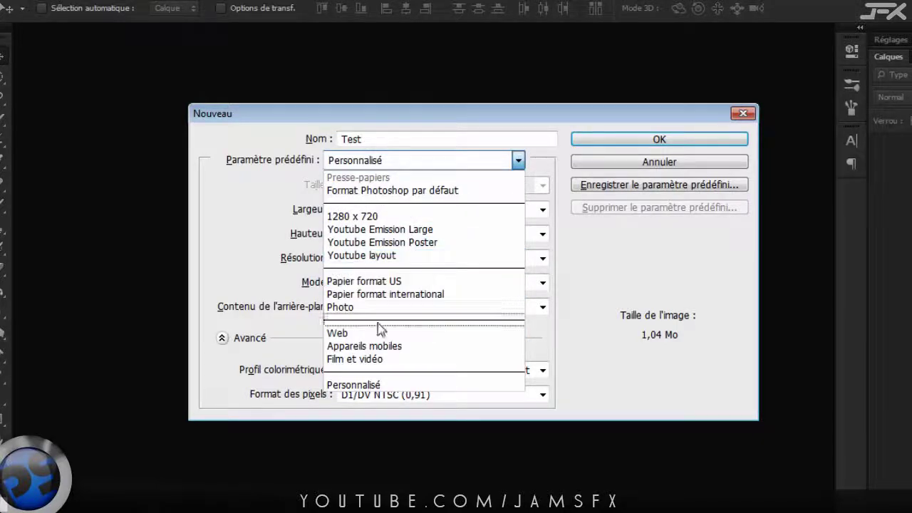
pyautogui.click(404, 190)
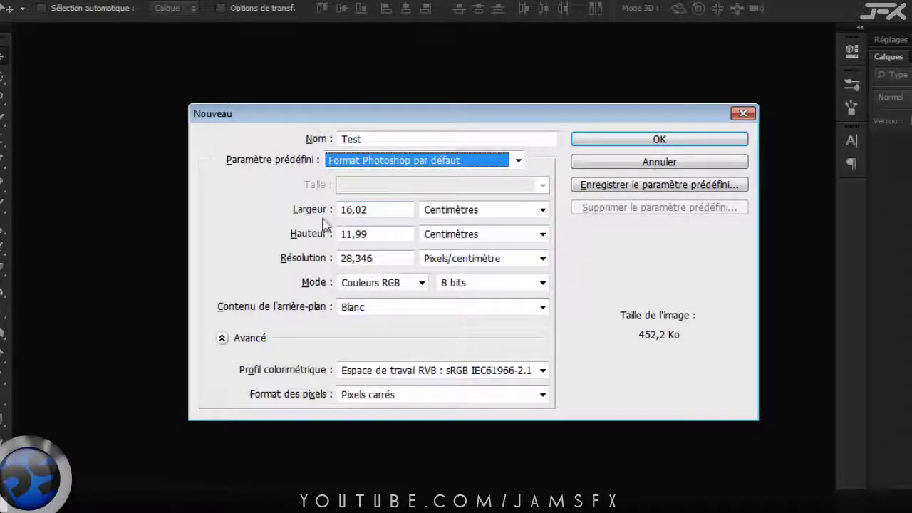
pyautogui.doubleClick(388, 208)
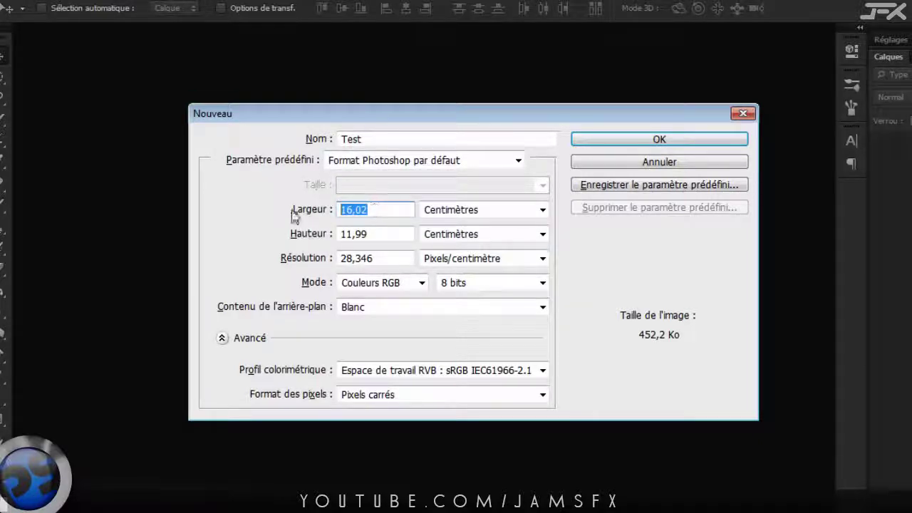
pyautogui.write('12')
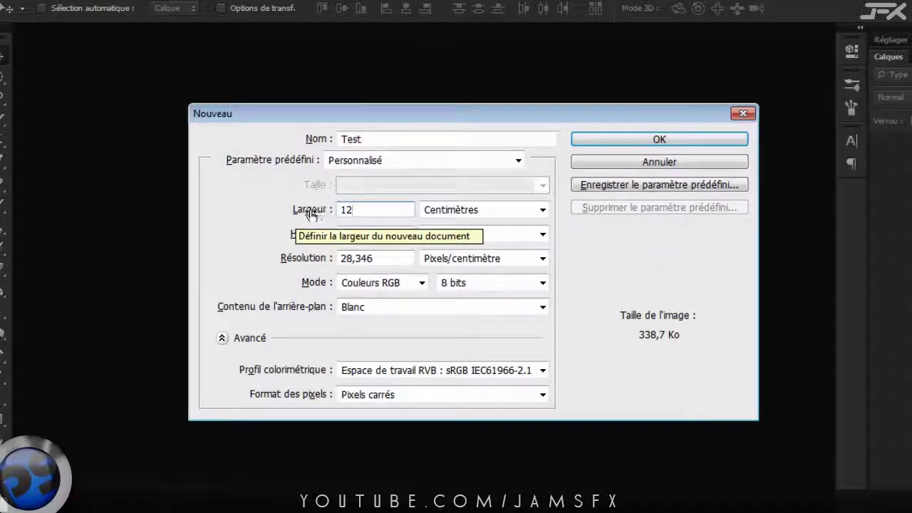
pyautogui.moveTo(312, 213); pyautogui.dragTo(269, 215)
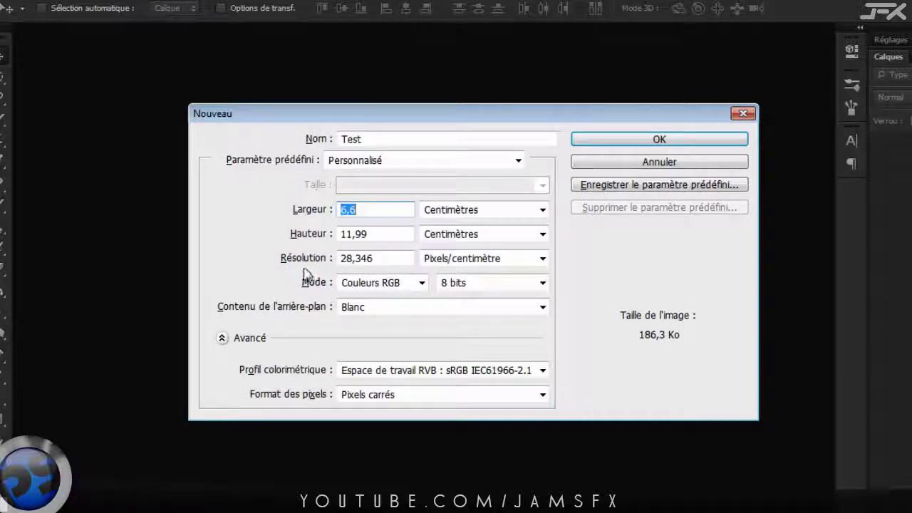
# Raise the new document's resolution to 40,446 pixels/centimètre.
pyautogui.moveTo(393, 259); pyautogui.dragTo(331, 260)
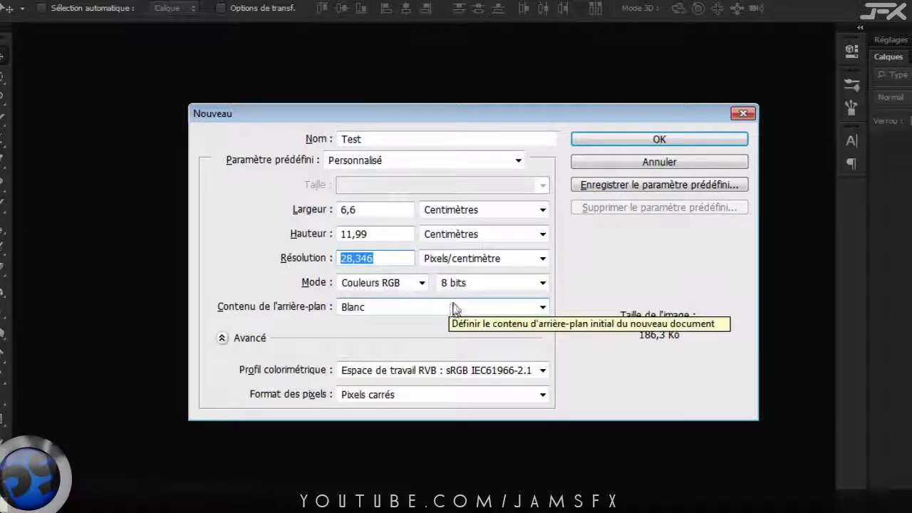
pyautogui.moveTo(292, 264)
pyautogui.mouseDown()
pyautogui.moveTo(315, 264)
pyautogui.moveTo(302, 264)
pyautogui.mouseUp()
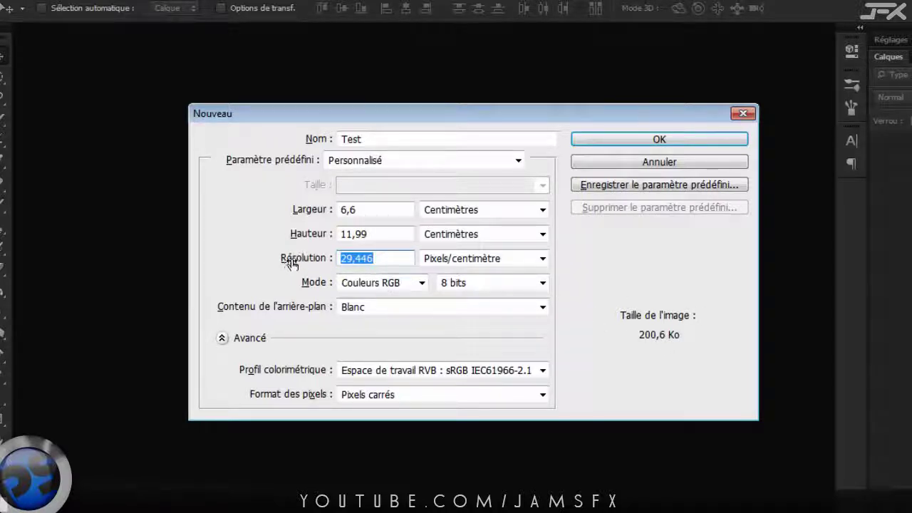
pyautogui.moveTo(299, 262); pyautogui.dragTo(375, 260)
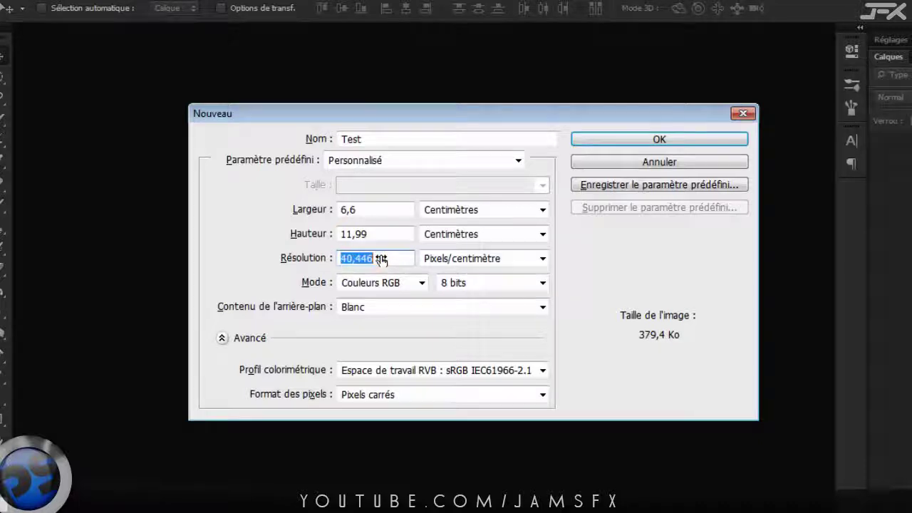
# Try the Bitmap colour mode for the new document with a depth of 1 bit.
pyautogui.click(421, 283)
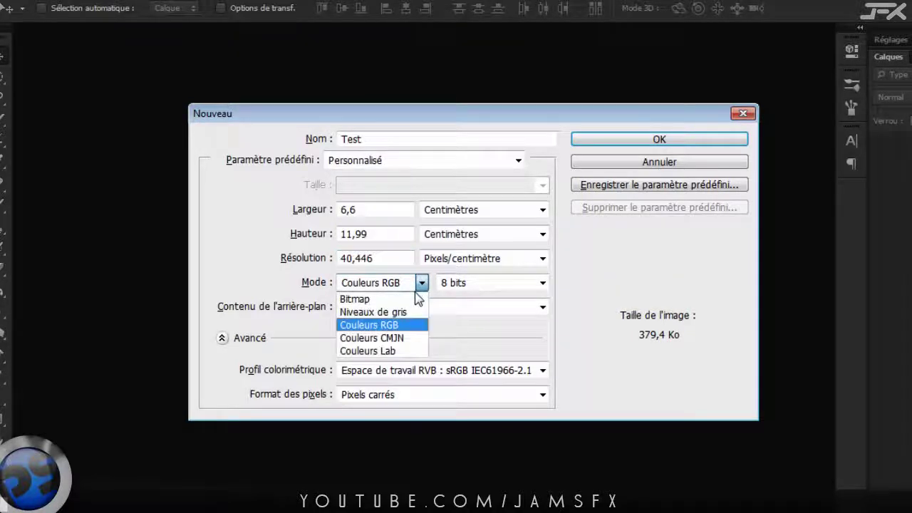
pyautogui.click(384, 297)
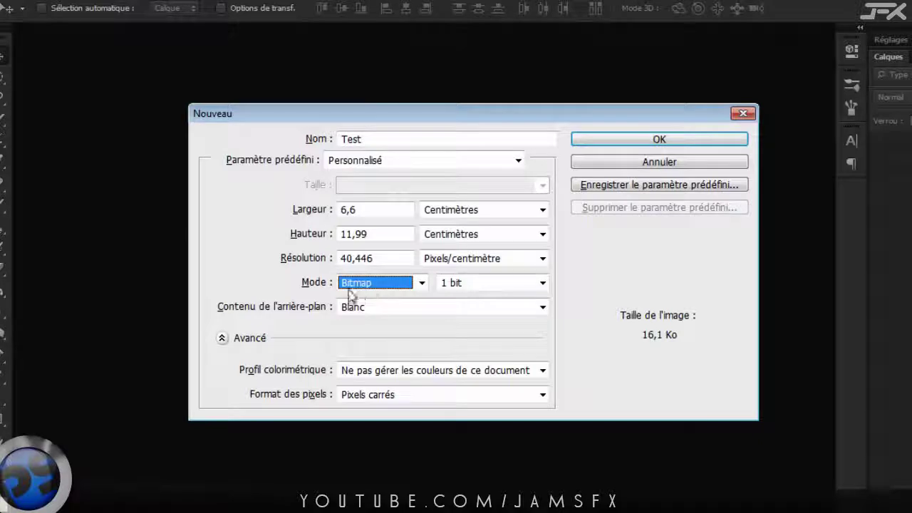
pyautogui.click(543, 284)
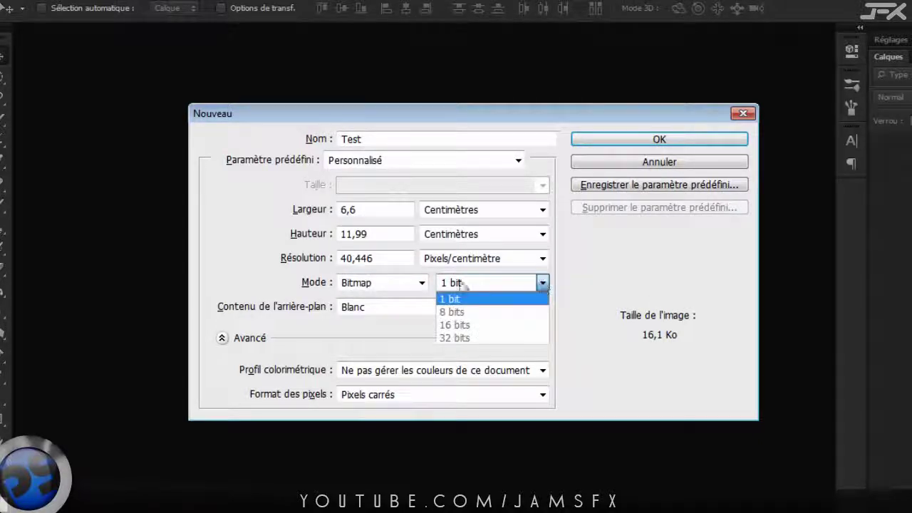
pyautogui.click(459, 297)
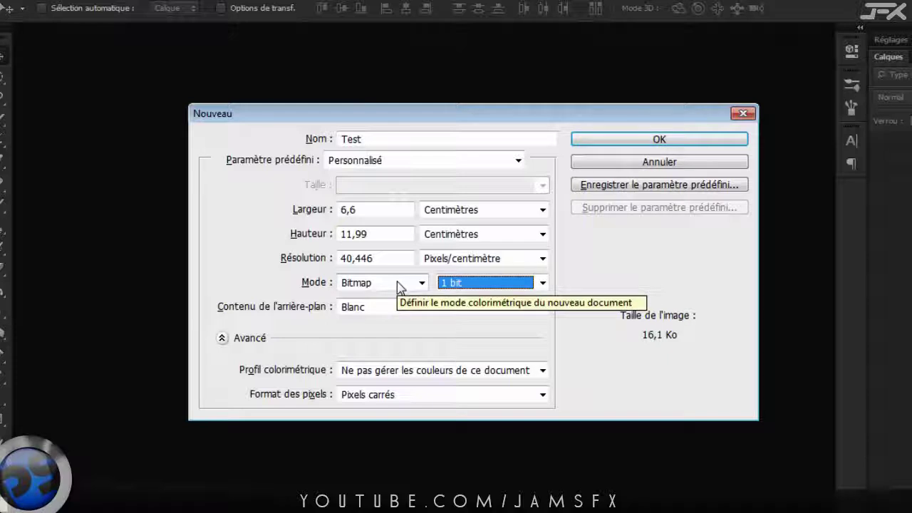
# Try the Couleurs CMJN and Niveaux de gris modes, and return the document to Couleurs RGB.
pyautogui.click(362, 284)
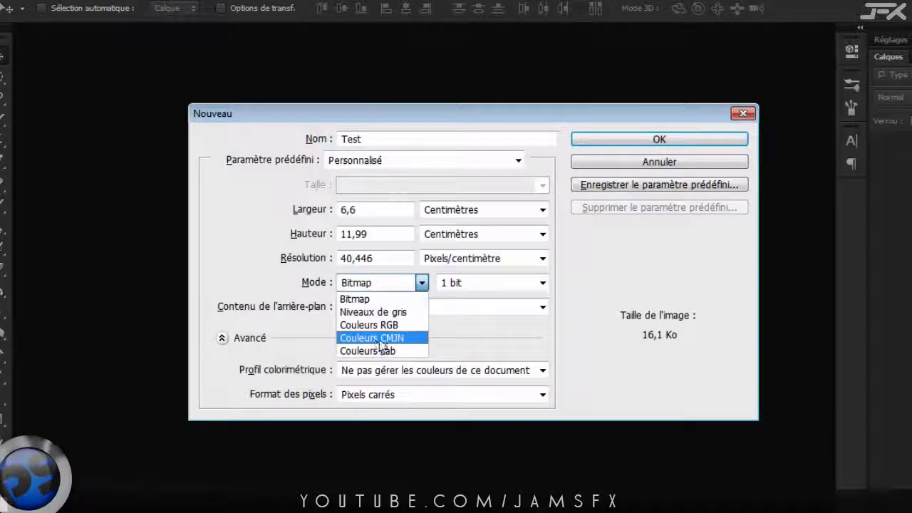
pyautogui.click(407, 339)
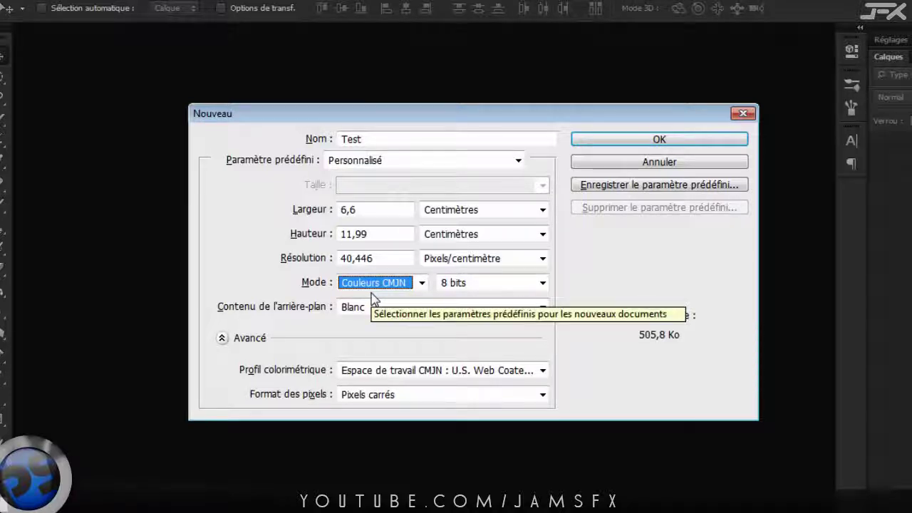
pyautogui.click(420, 282)
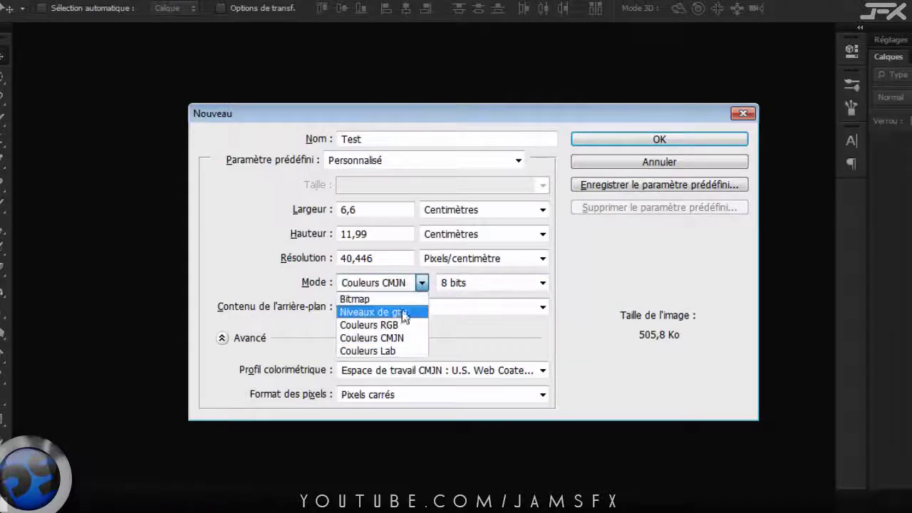
pyautogui.click(396, 308)
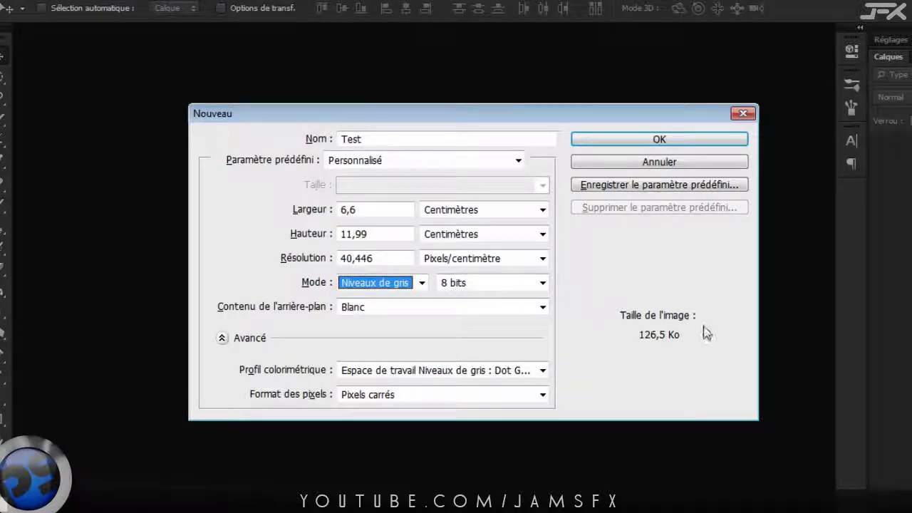
pyautogui.click(421, 283)
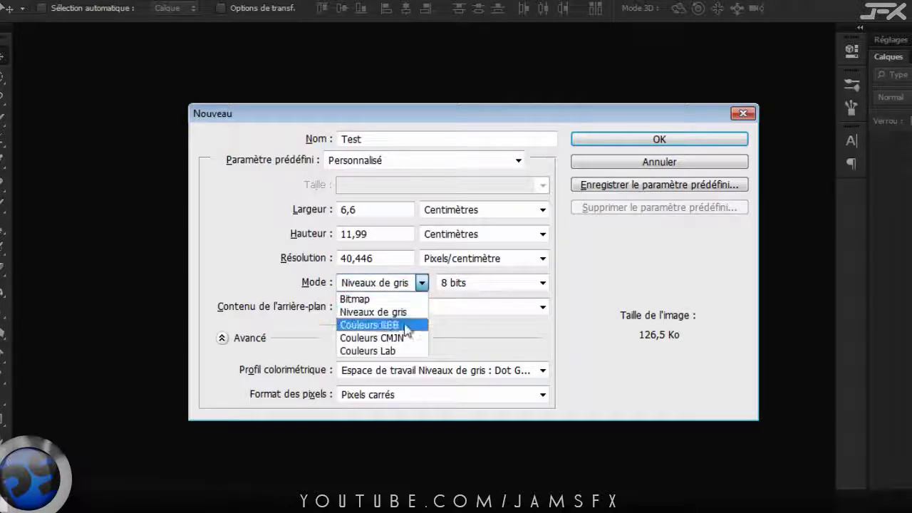
pyautogui.click(349, 329)
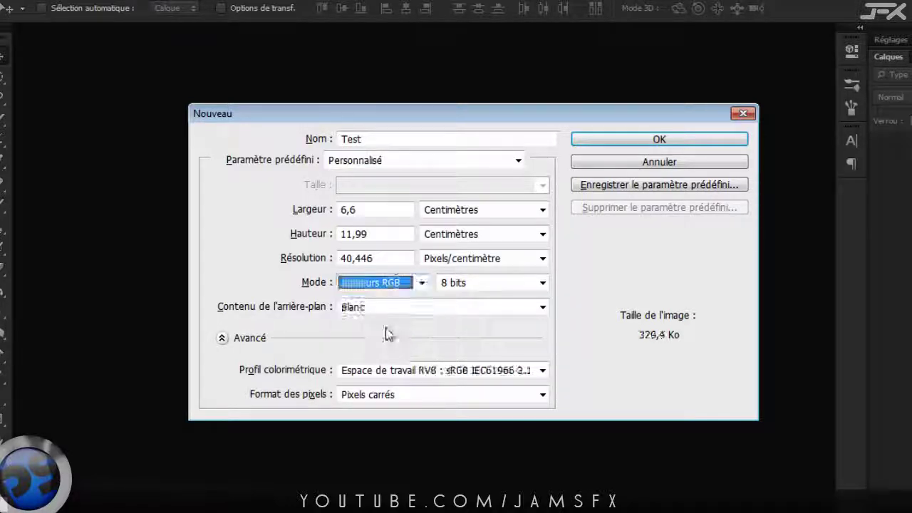
# Try the 16 bits and 32 bits depths for the RGB document and return to 8 bits.
pyautogui.click(490, 284)
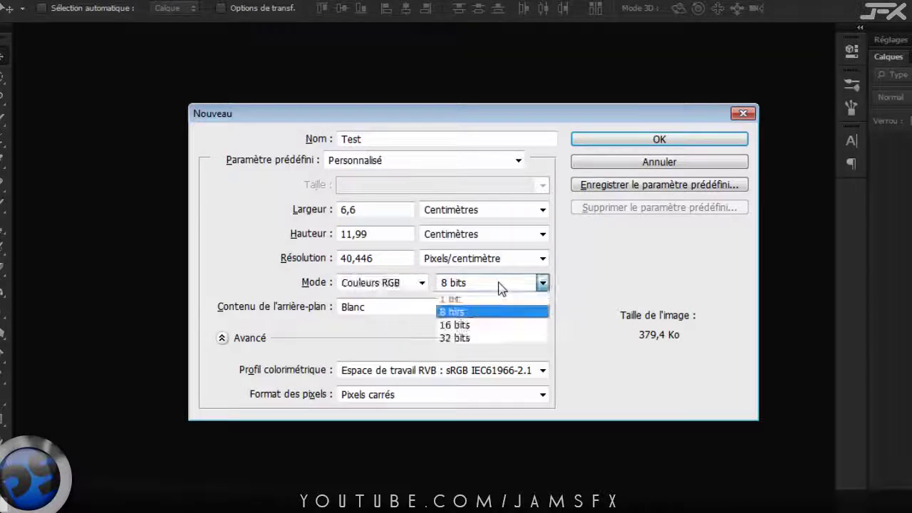
pyautogui.click(490, 327)
pyautogui.click(490, 285)
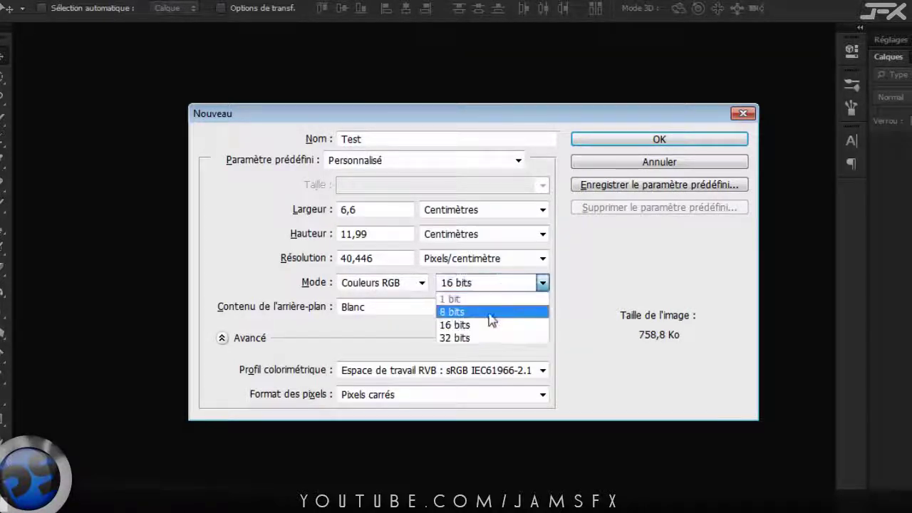
pyautogui.click(468, 327)
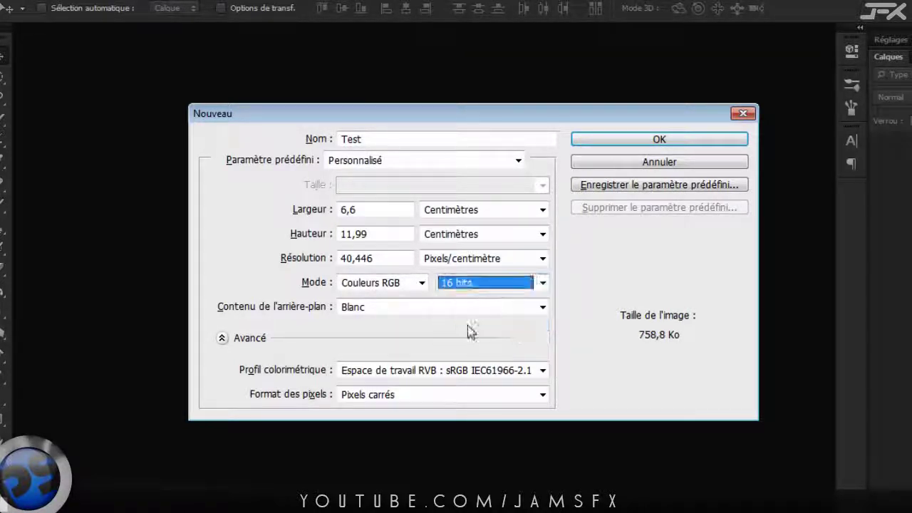
pyautogui.click(475, 283)
pyautogui.click(466, 338)
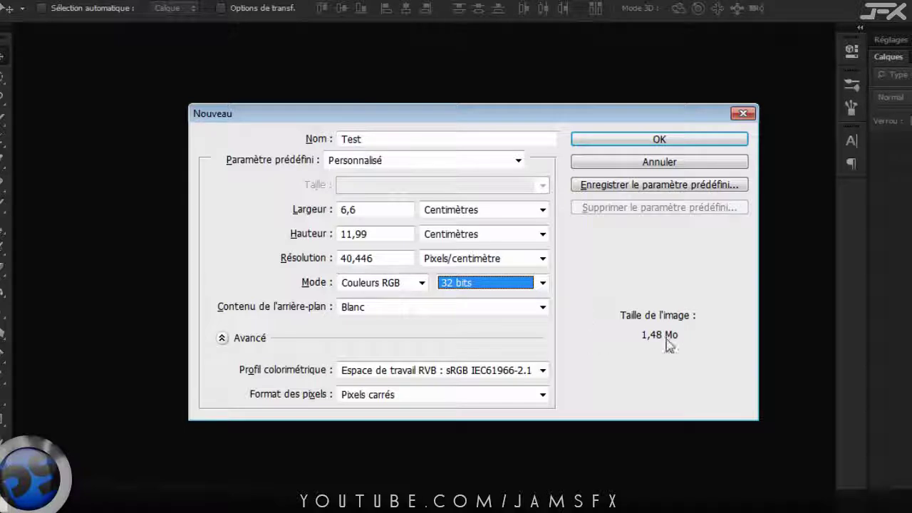
pyautogui.press('Up')
pyautogui.press('Up')
# Try the Couleurs CMJN mode with depths of 8 bits and 16 bits, and return the document to Couleurs RGB.
pyautogui.click(422, 282)
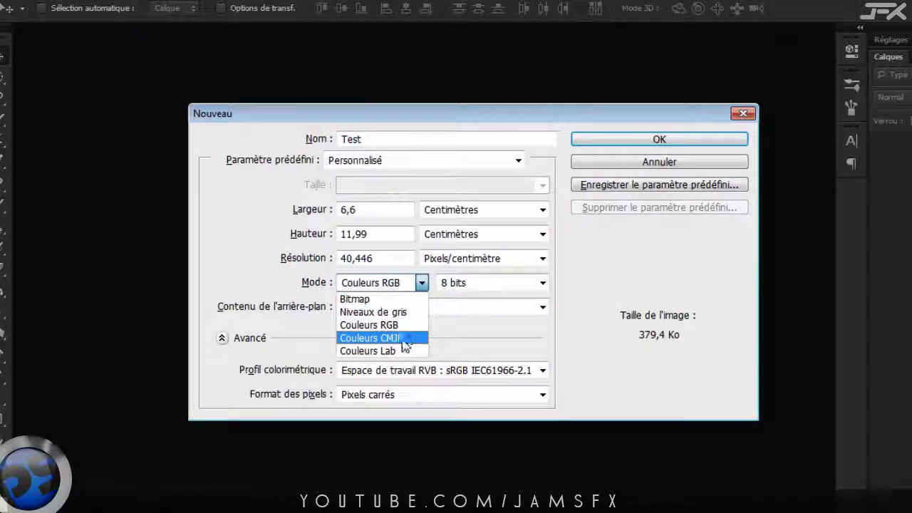
pyautogui.click(408, 338)
pyautogui.click(491, 284)
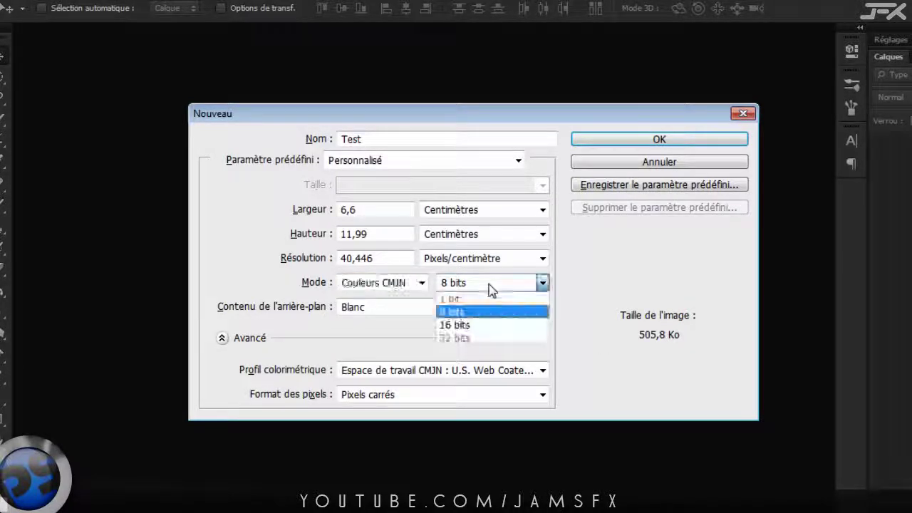
pyautogui.click(463, 325)
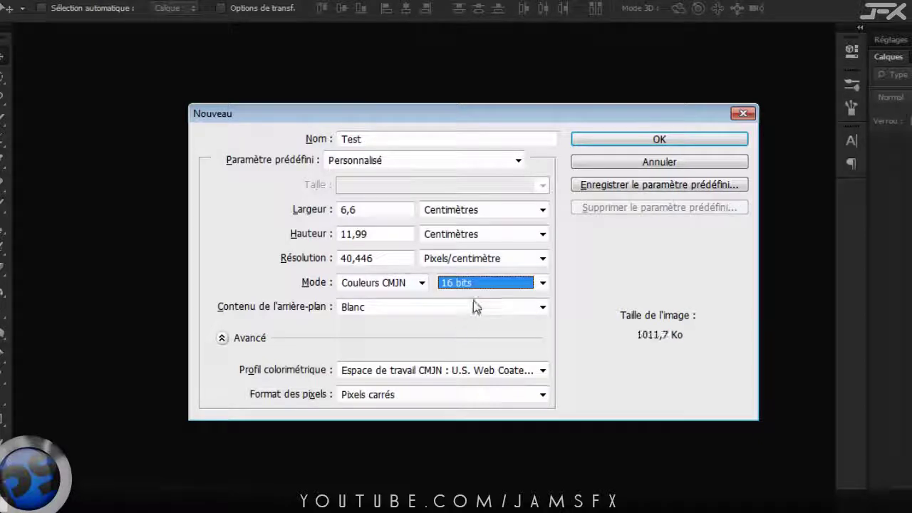
pyautogui.click(484, 283)
pyautogui.click(475, 313)
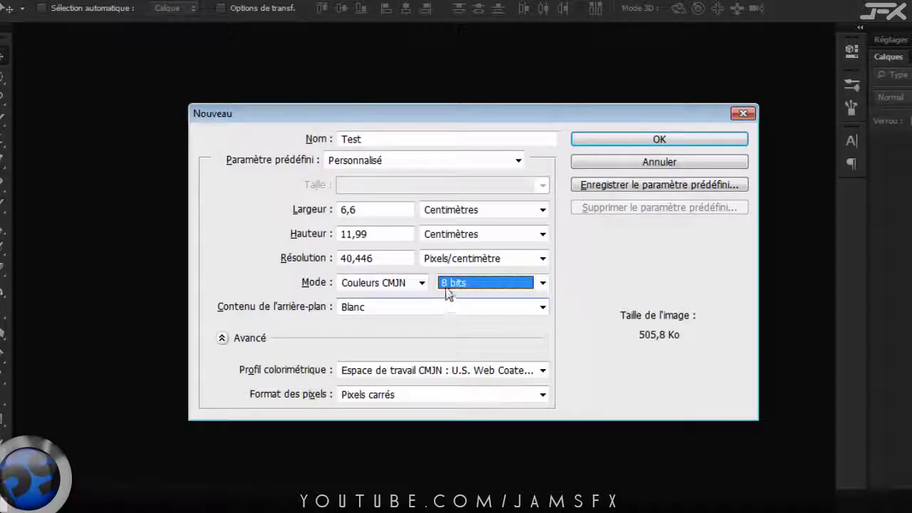
pyautogui.click(452, 283)
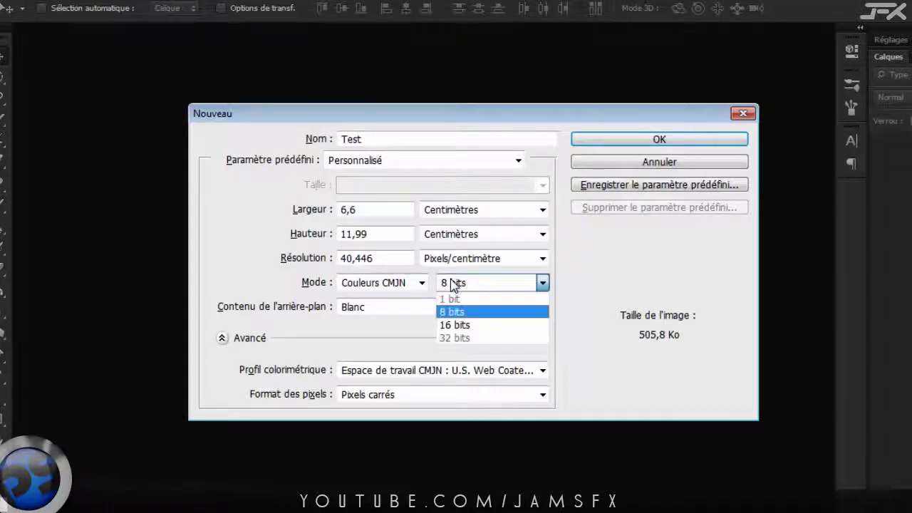
pyautogui.click(462, 328)
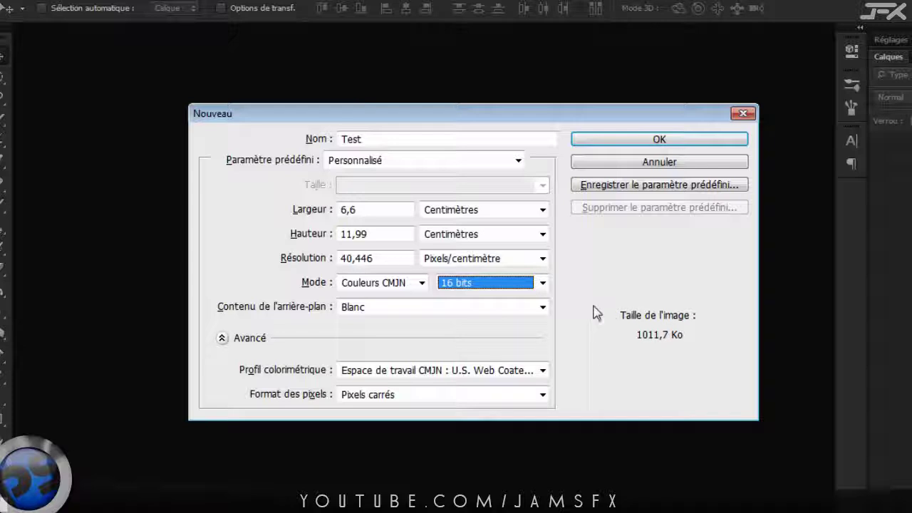
pyautogui.click(398, 283)
pyautogui.click(385, 328)
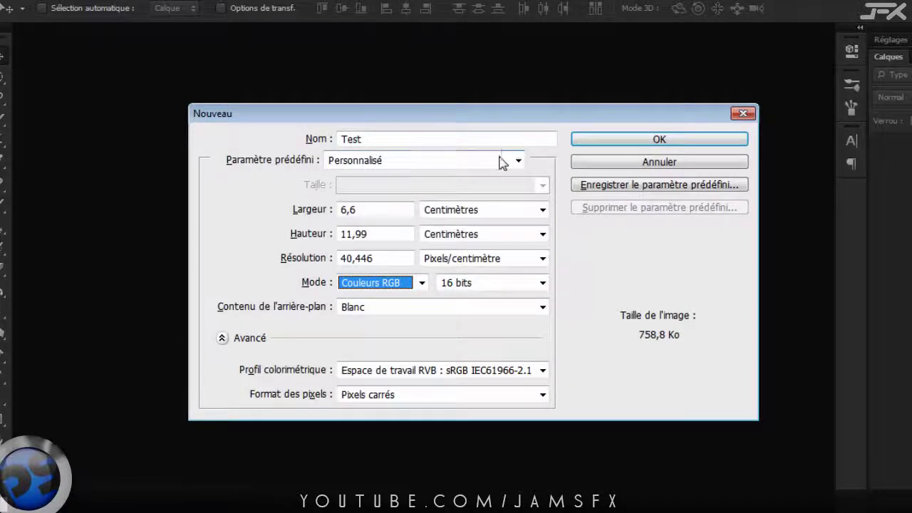
# Try the 1280 x 720 preset for the new document with a depth of 16 bits.
pyautogui.click(447, 160)
pyautogui.click(385, 216)
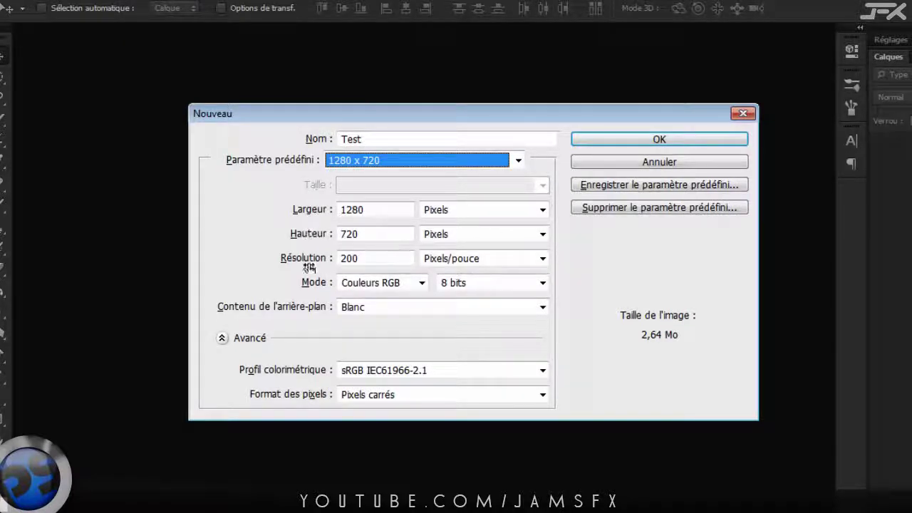
pyautogui.click(480, 282)
pyautogui.click(490, 325)
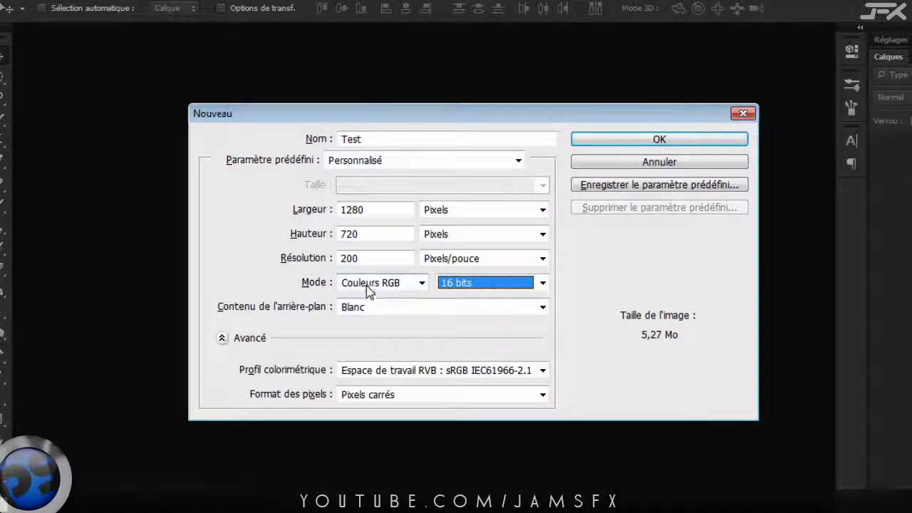
# Create the Test document from the Youtube layout preset with a Transparent background, and close it.
pyautogui.click(399, 164)
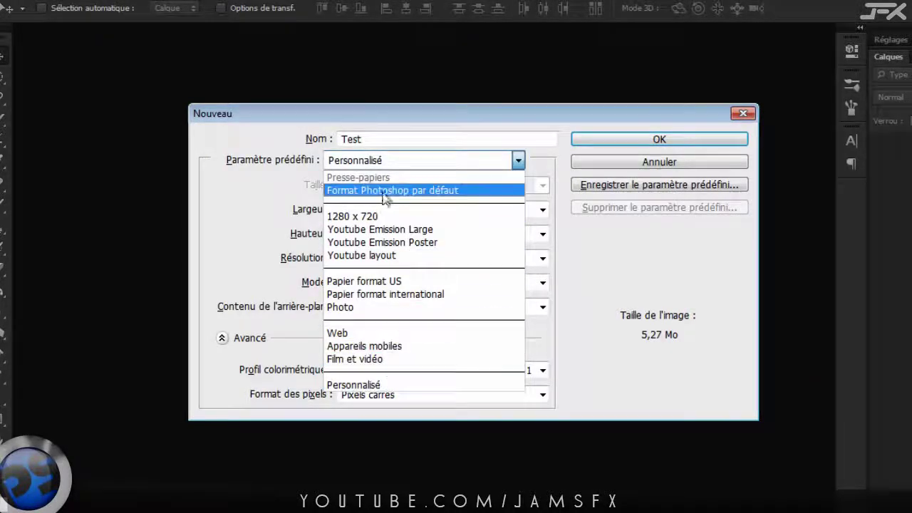
pyautogui.click(370, 255)
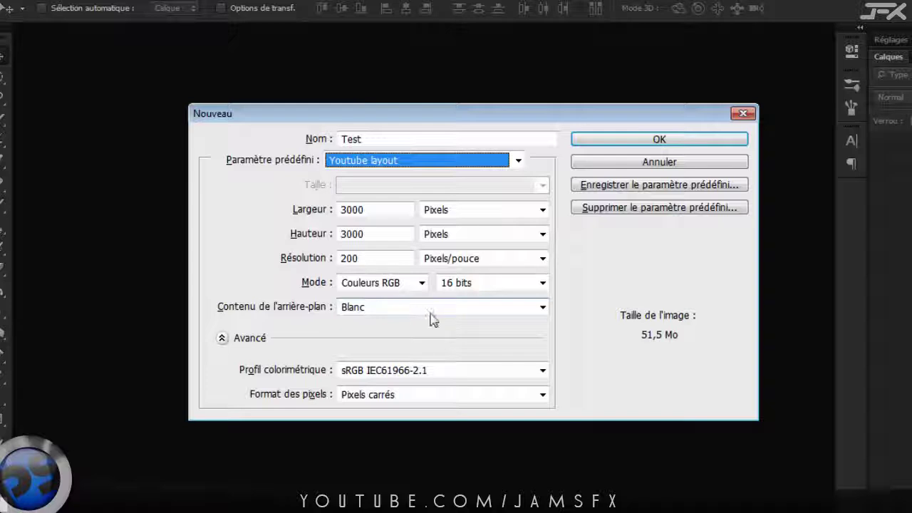
pyautogui.click(541, 307)
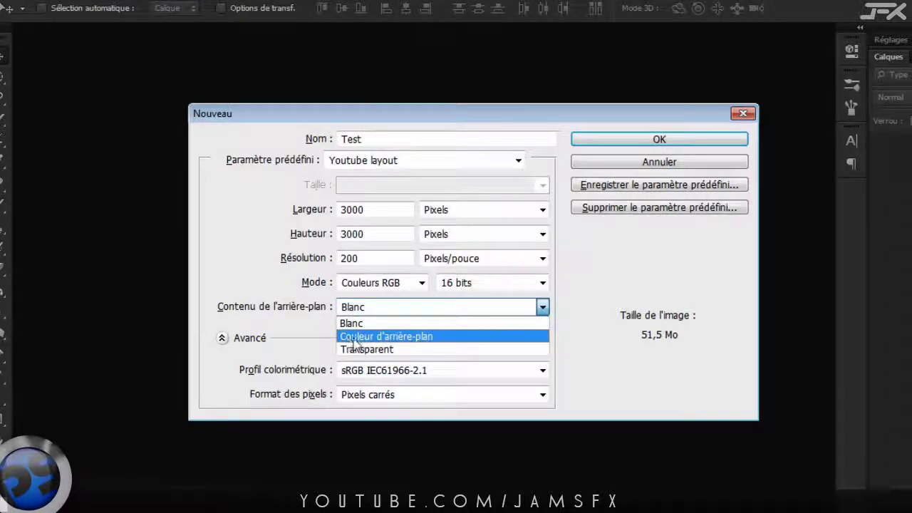
pyautogui.click(406, 349)
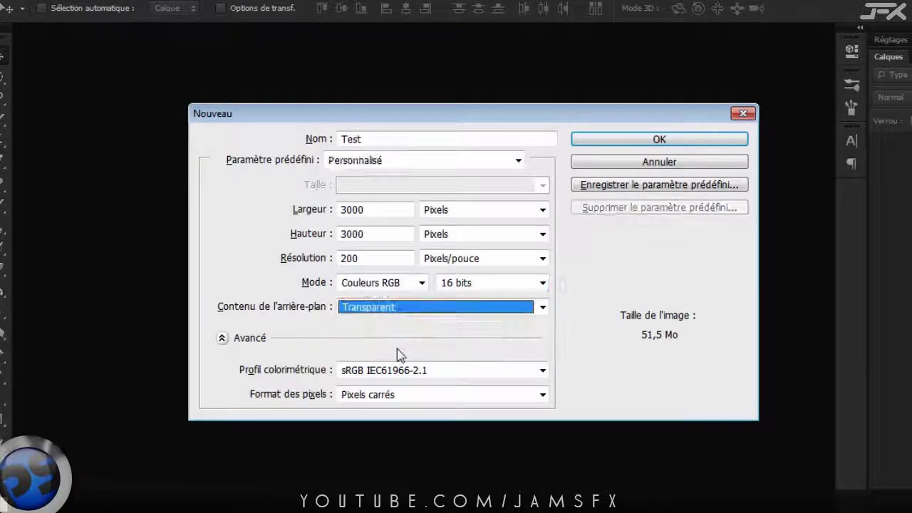
pyautogui.click(631, 141)
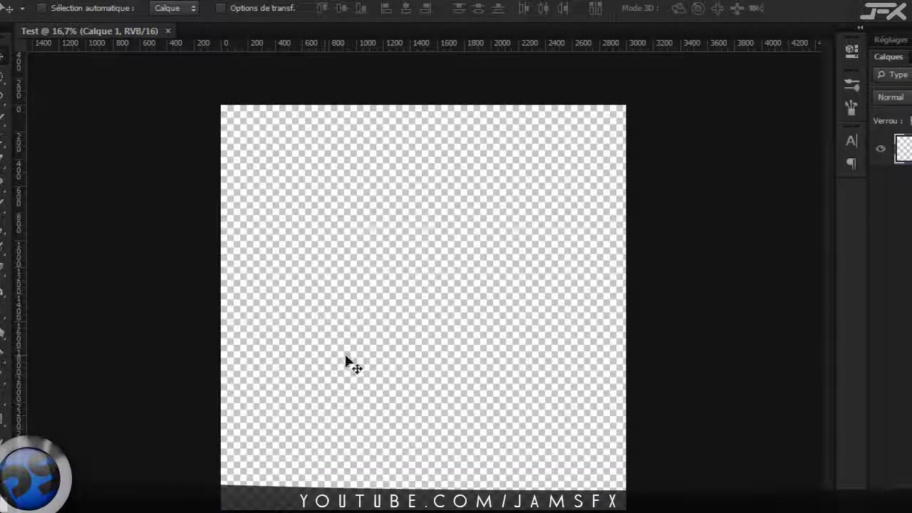
pyautogui.hotkey('ctrl', 'w')
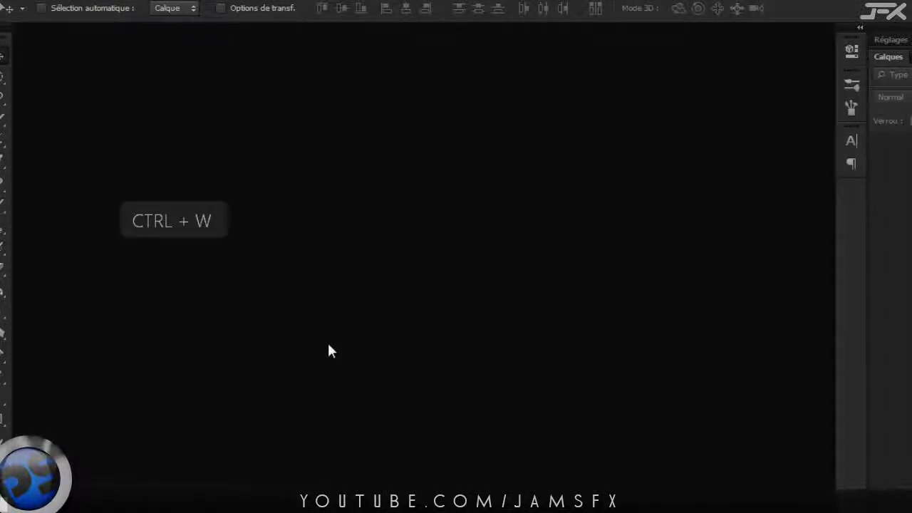
# Create a new document from the 1280 x 720 preset with a Blanc background, and close it.
pyautogui.hotkey('ctrl', 'n')
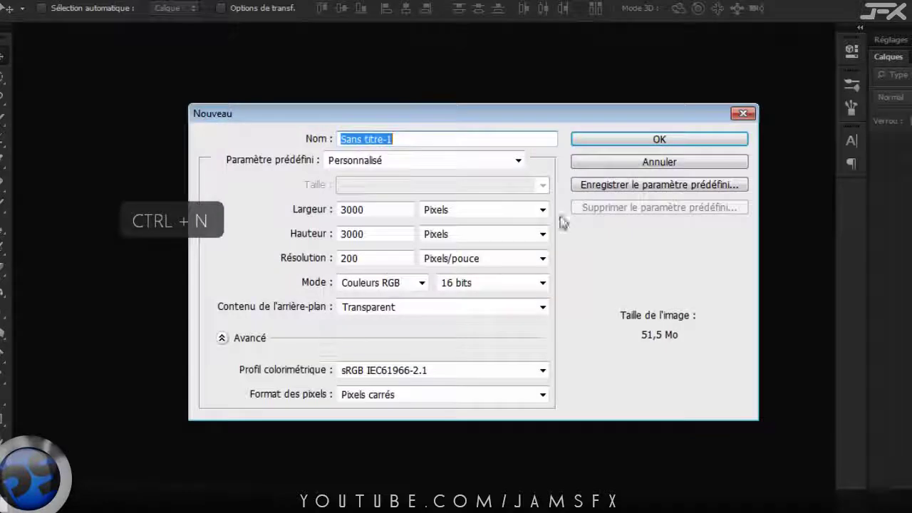
pyautogui.click(448, 306)
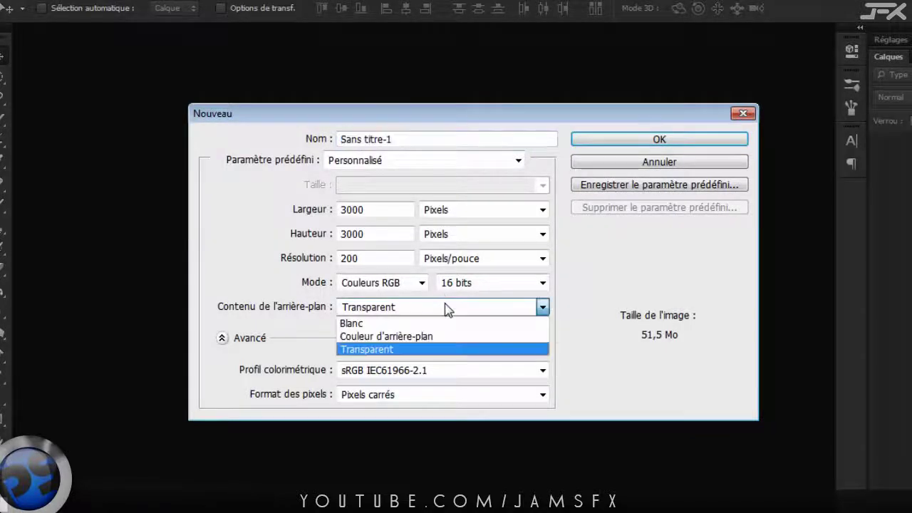
pyautogui.click(383, 322)
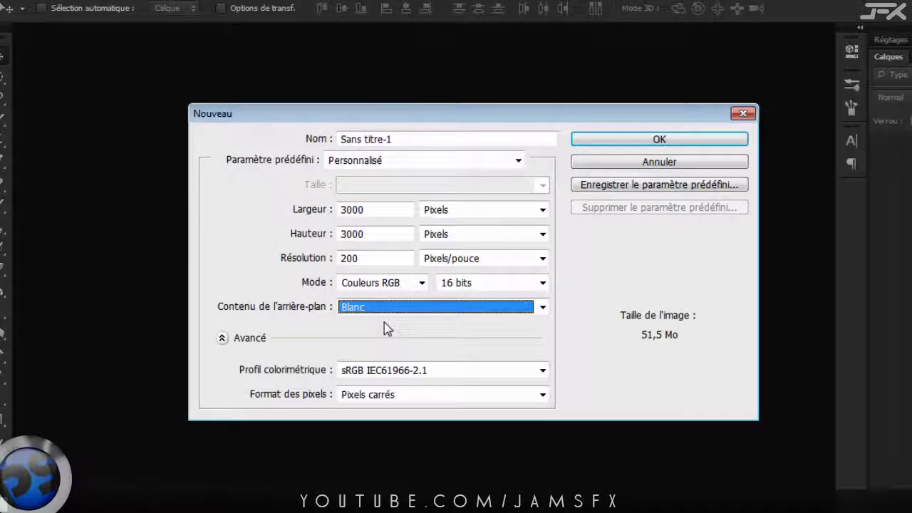
pyautogui.click(372, 164)
pyautogui.click(353, 216)
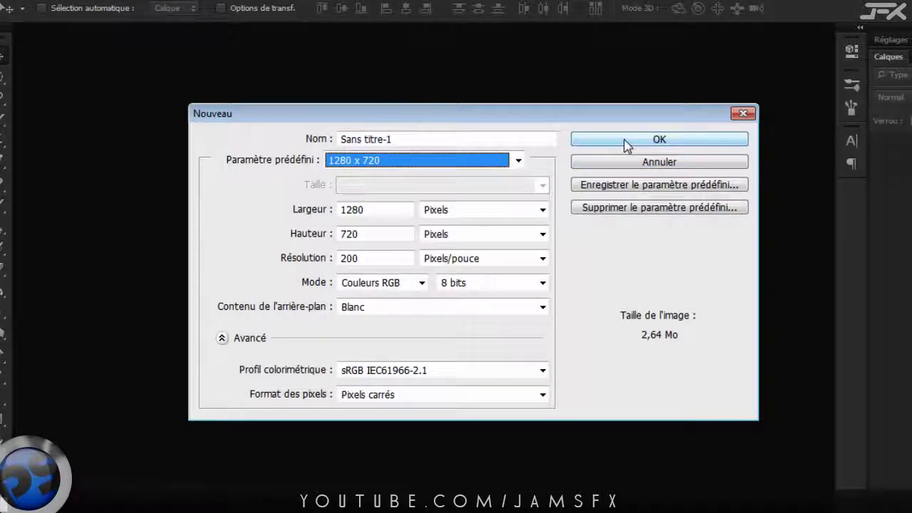
pyautogui.click(626, 143)
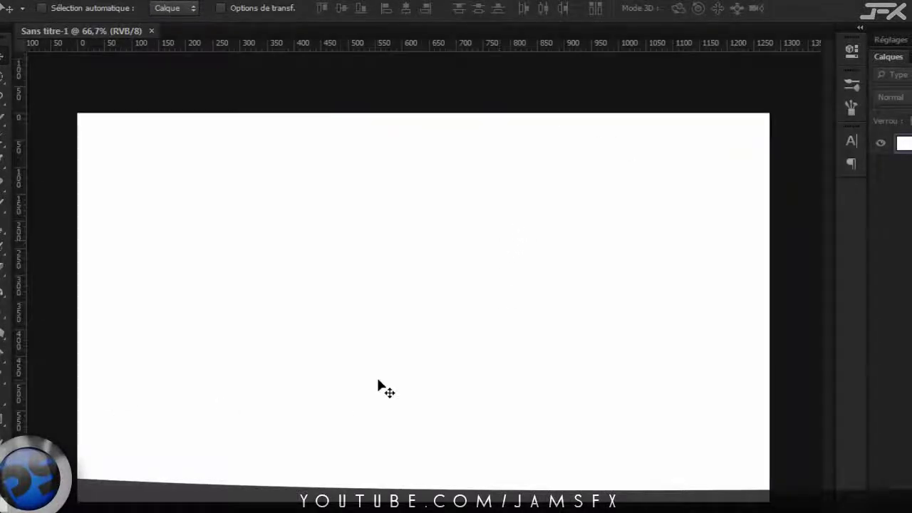
pyautogui.hotkey('ctrl', 'w')
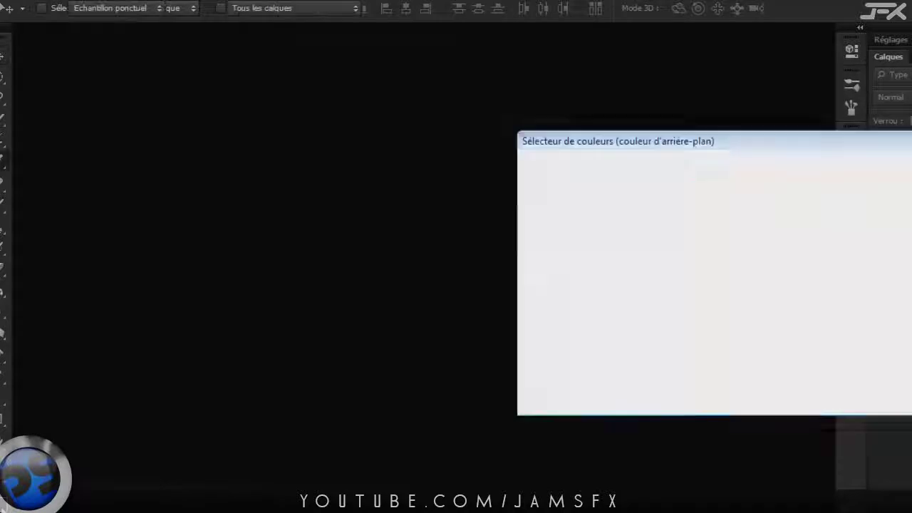
# Set the background colour to the blue #0d72e3 and return to the Move tool.
pyautogui.moveTo(744, 261); pyautogui.dragTo(753, 262)
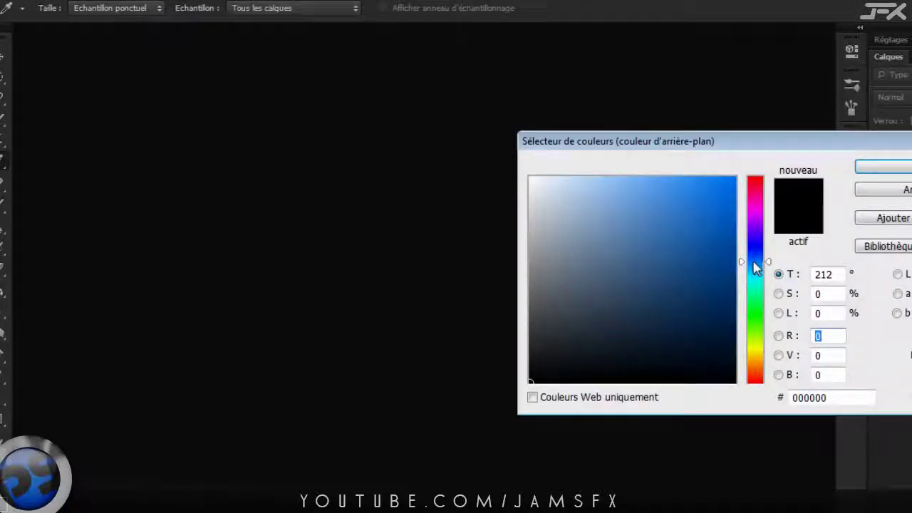
pyautogui.press('Return')
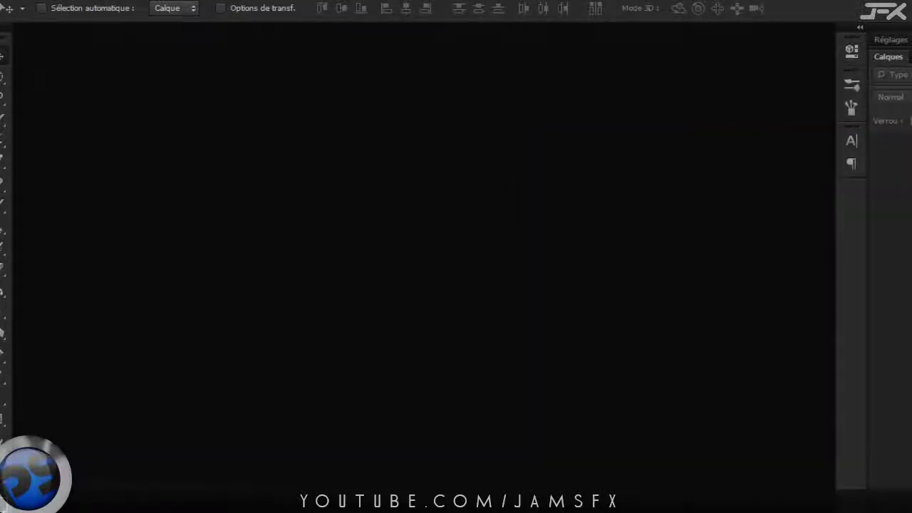
pyautogui.moveTo(726, 232)
pyautogui.mouseDown()
pyautogui.moveTo(719, 197)
pyautogui.moveTo(729, 187)
pyautogui.moveTo(713, 193)
pyautogui.moveTo(680, 244)
pyautogui.moveTo(641, 214)
pyautogui.moveTo(618, 268)
pyautogui.moveTo(605, 228)
pyautogui.moveTo(723, 199)
pyautogui.mouseUp()
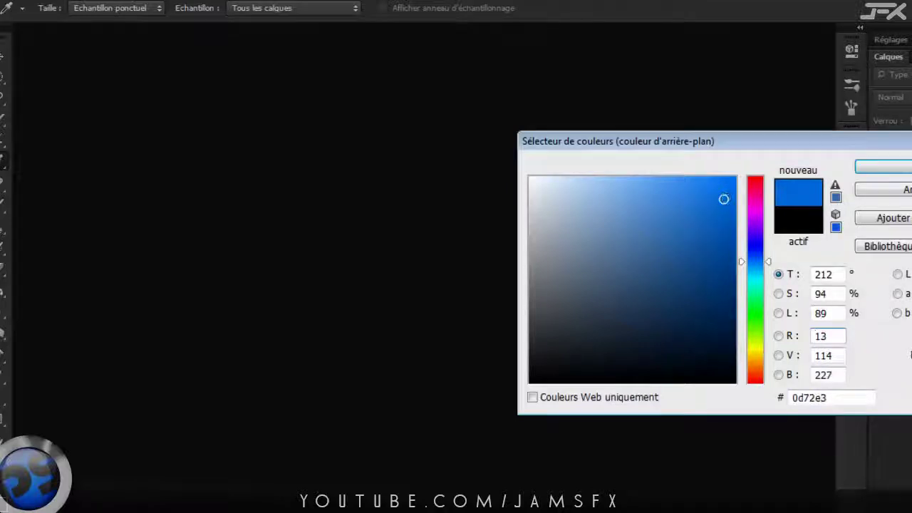
pyautogui.click(890, 168)
pyautogui.press('v')
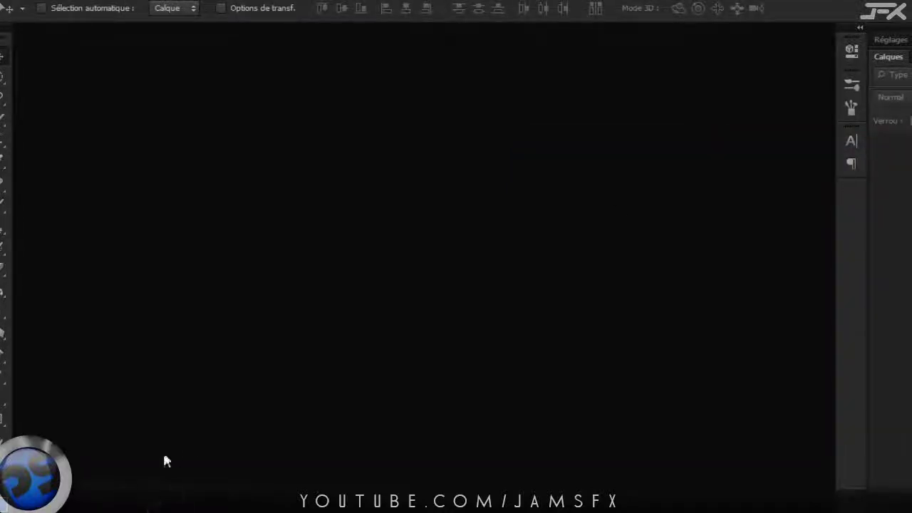
# Create a 1280 x 720 document named test with Couleur d'arrière-plan as its background content.
pyautogui.hotkey('ctrl', 'n')
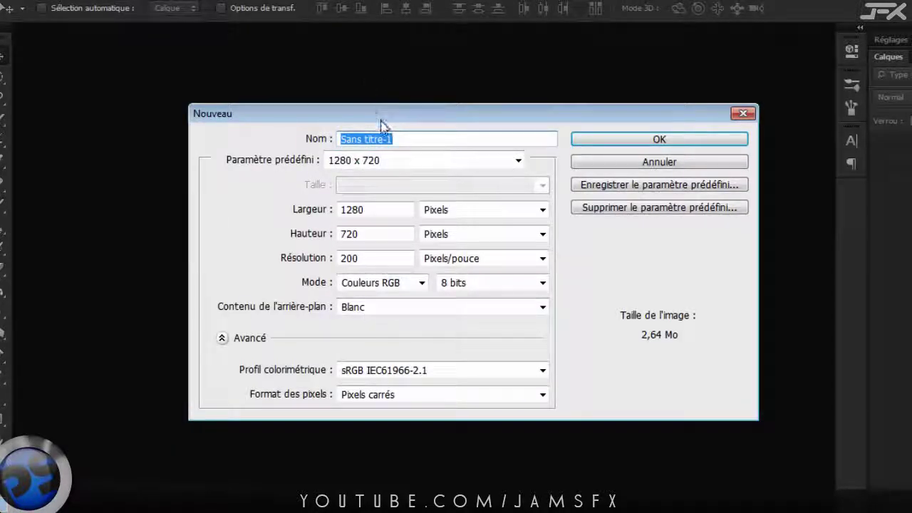
pyautogui.write('test')
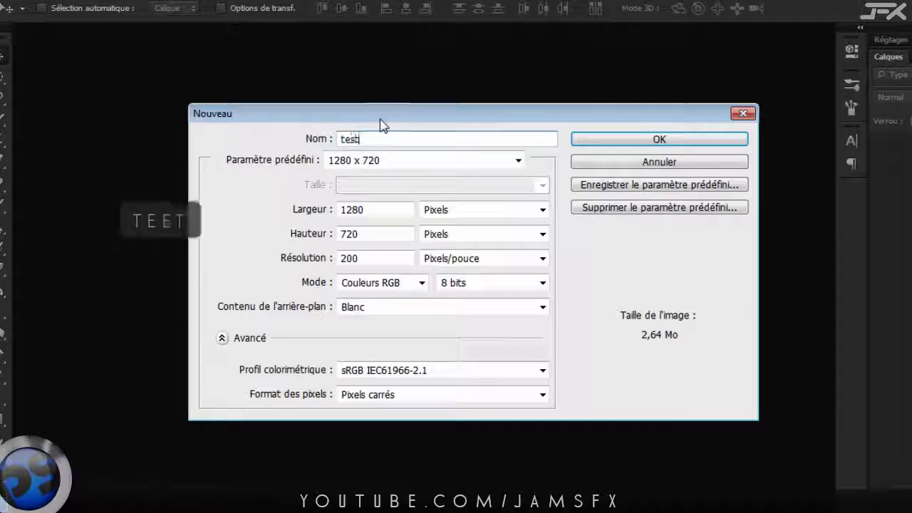
pyautogui.click(388, 308)
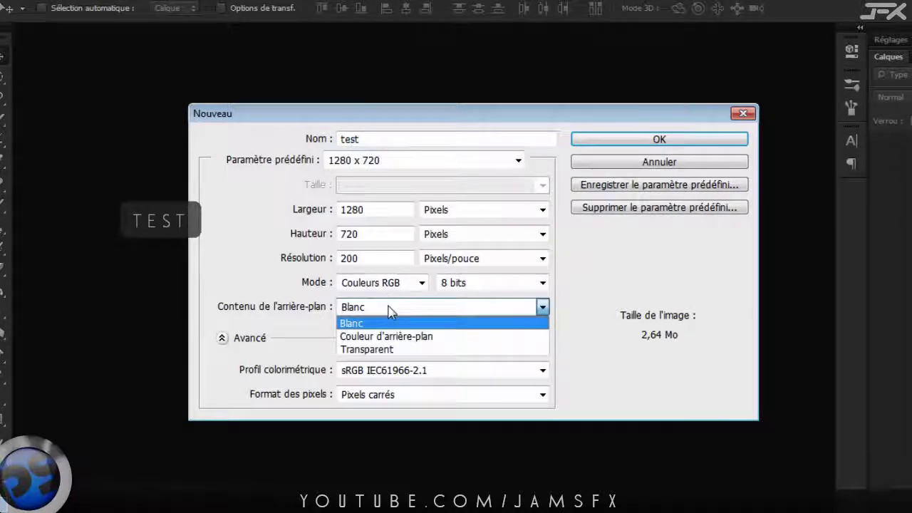
pyautogui.click(460, 337)
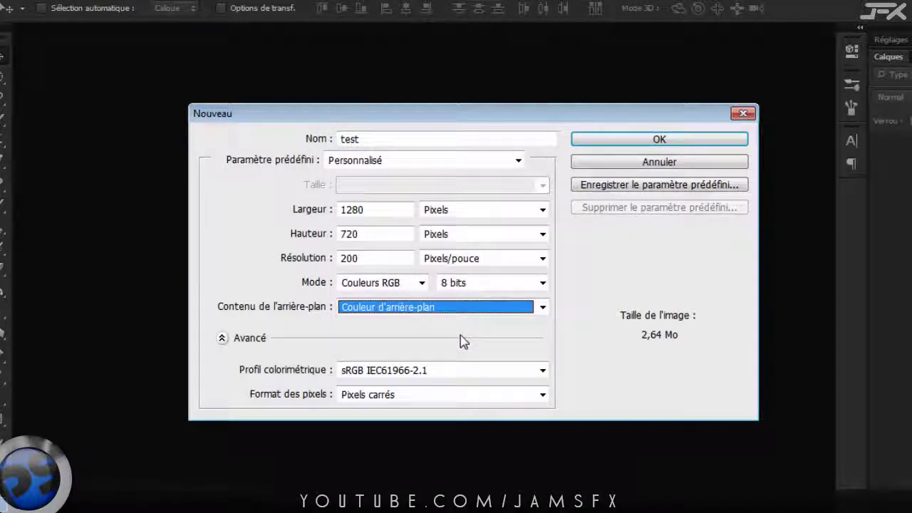
pyautogui.click(624, 141)
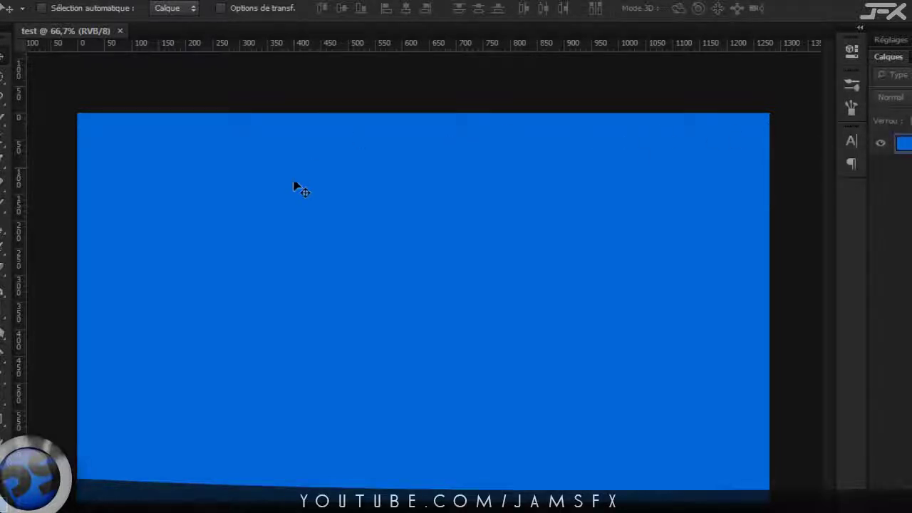
pyautogui.scroll(2, 294, 183)
pyautogui.scroll(-4, 294, 183)
pyautogui.scroll(4, 296, 184)
pyautogui.scroll(-2, 298, 184)
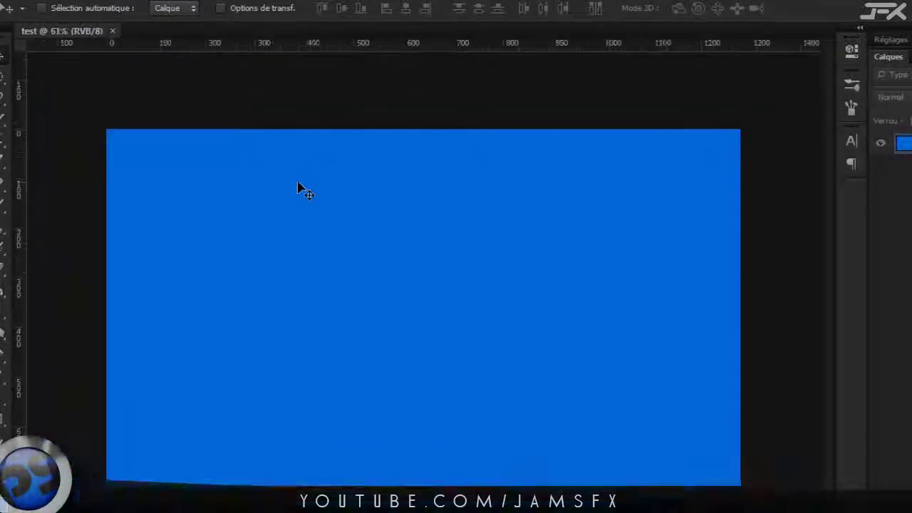
pyautogui.scroll(1, 297, 186)
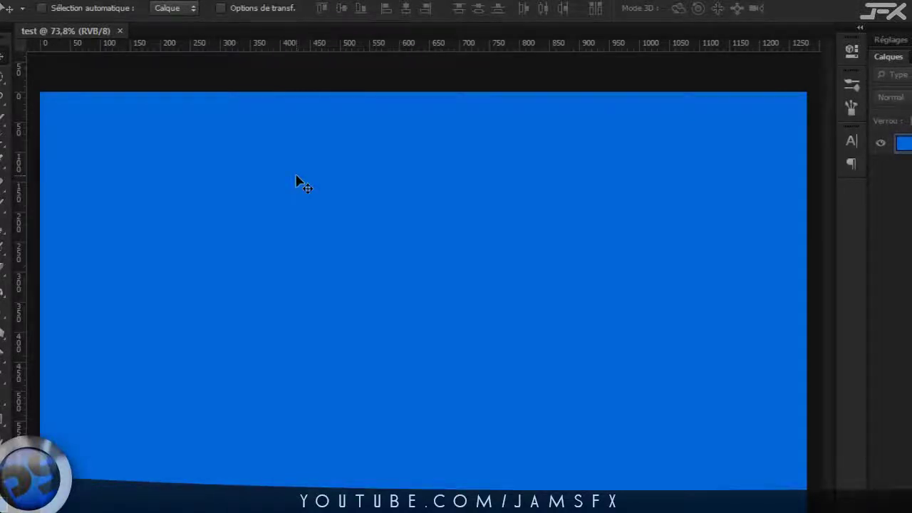
# Start another new document and review the available presets without choosing a different one.
pyautogui.hotkey('ctrl', 'n')
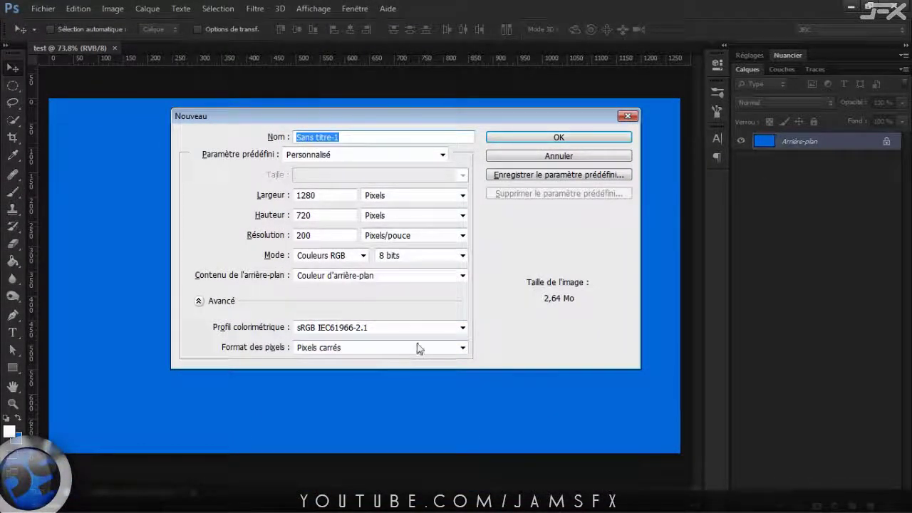
pyautogui.click(426, 156)
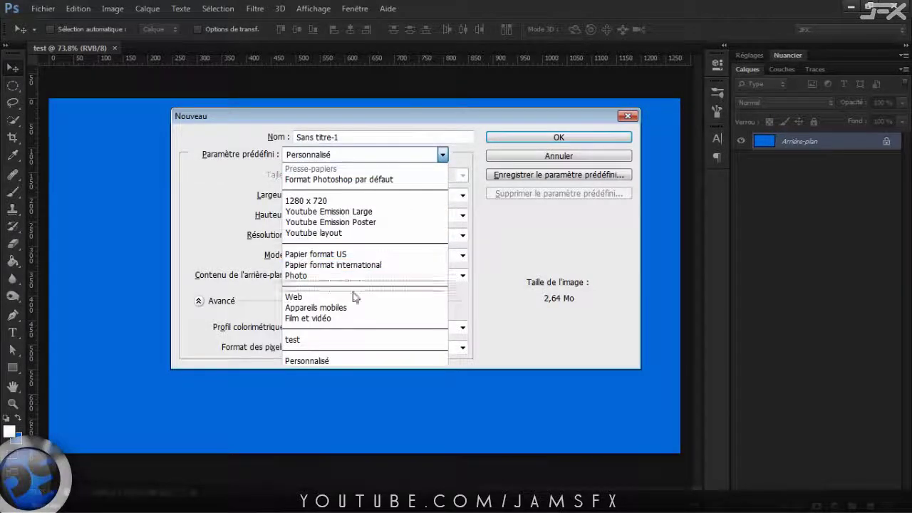
pyautogui.click(192, 265)
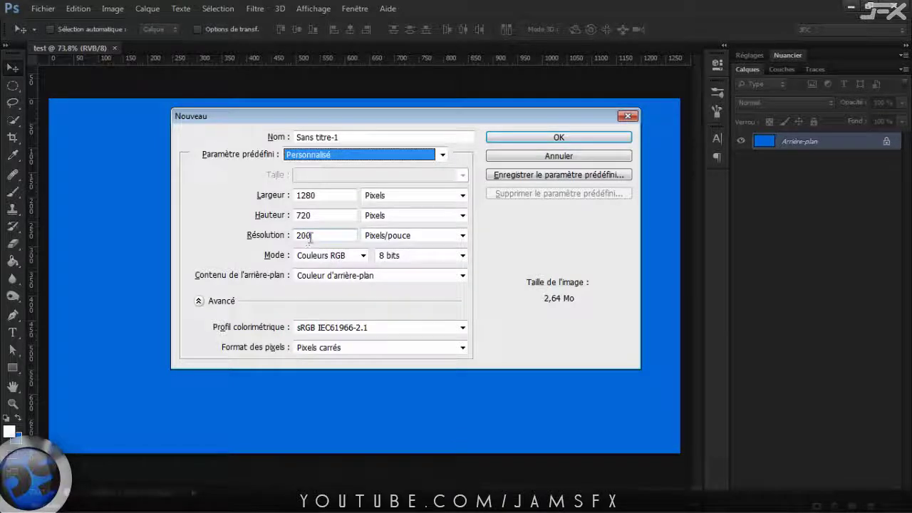
# Set the new document to 1920 x 1080 pixels with a resolution of 300 pixels per inch.
pyautogui.click(318, 199)
pyautogui.moveTo(306, 196); pyautogui.dragTo(278, 198)
pyautogui.write('1920')
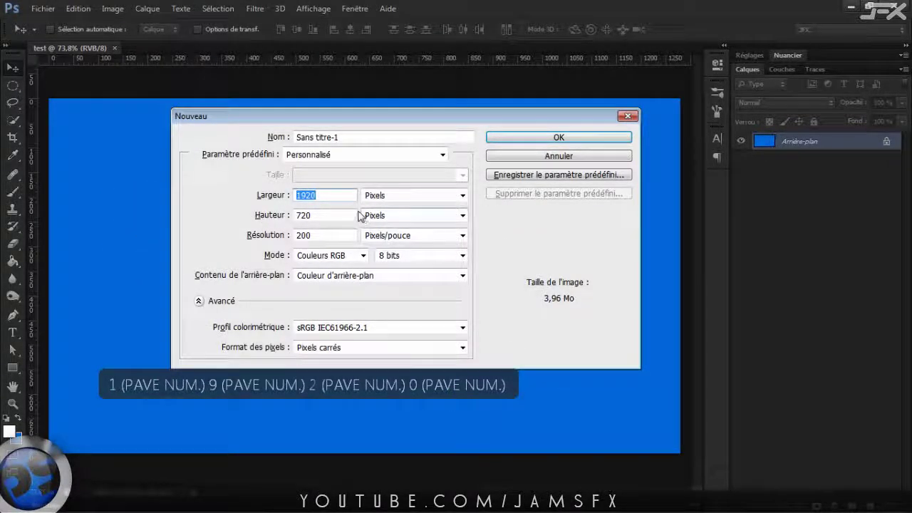
pyautogui.moveTo(359, 215); pyautogui.dragTo(253, 214)
pyautogui.write('1080')
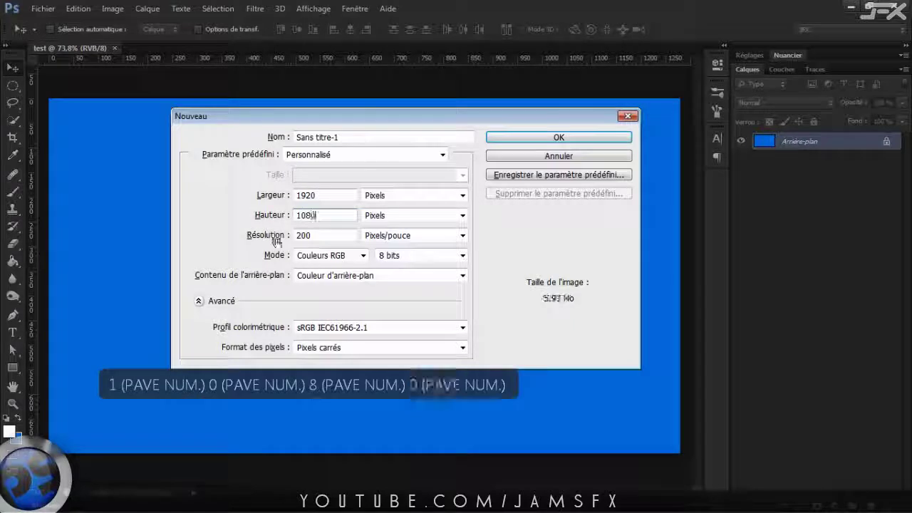
pyautogui.moveTo(320, 235); pyautogui.dragTo(245, 238)
pyautogui.write('300')
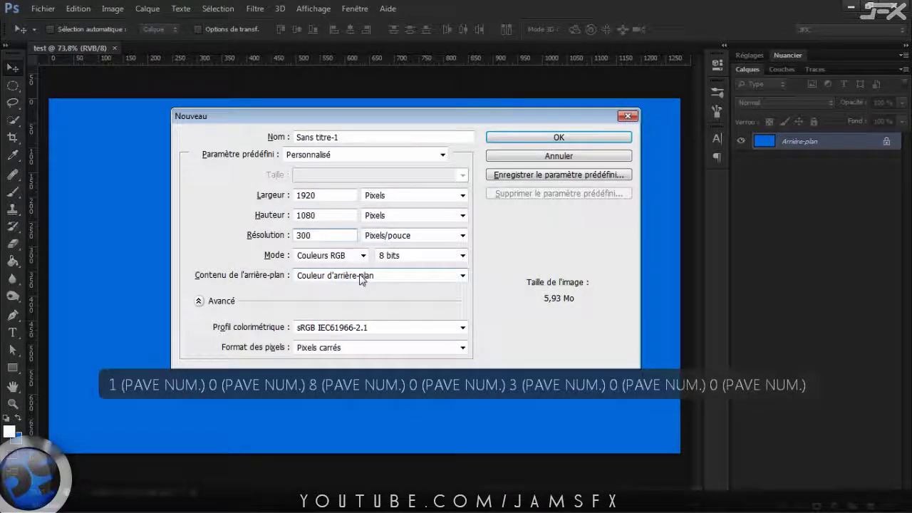
# Set the bit depth to 16 bits and the background content to Transparent, keeping the resolution unit at Pixels/pouce.
pyautogui.click(396, 256)
pyautogui.click(403, 292)
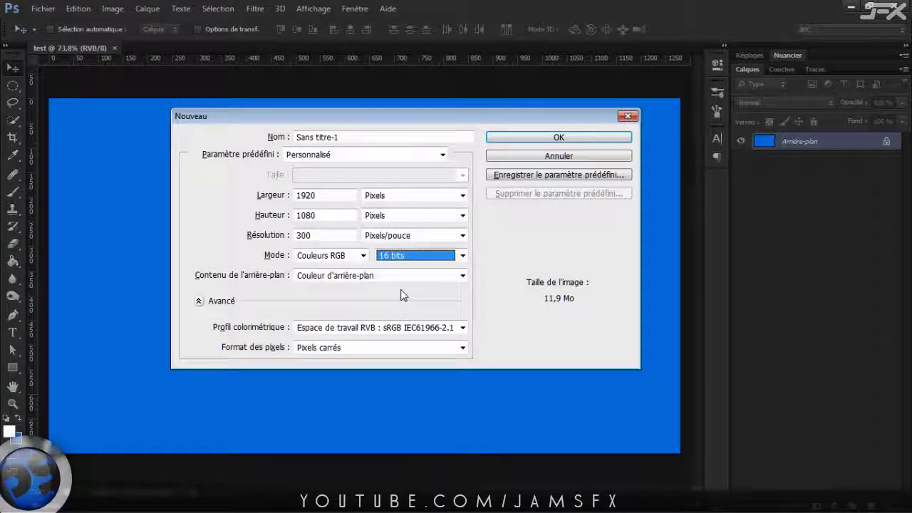
pyautogui.click(337, 279)
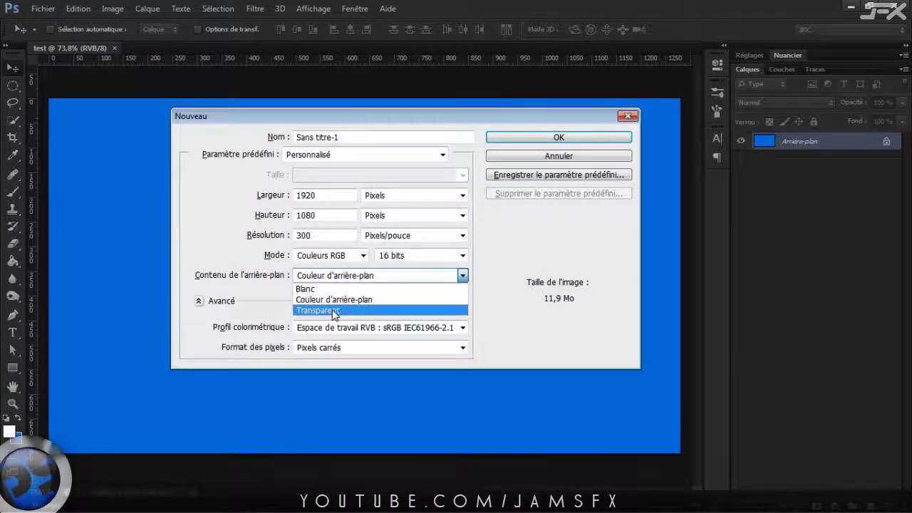
pyautogui.click(317, 312)
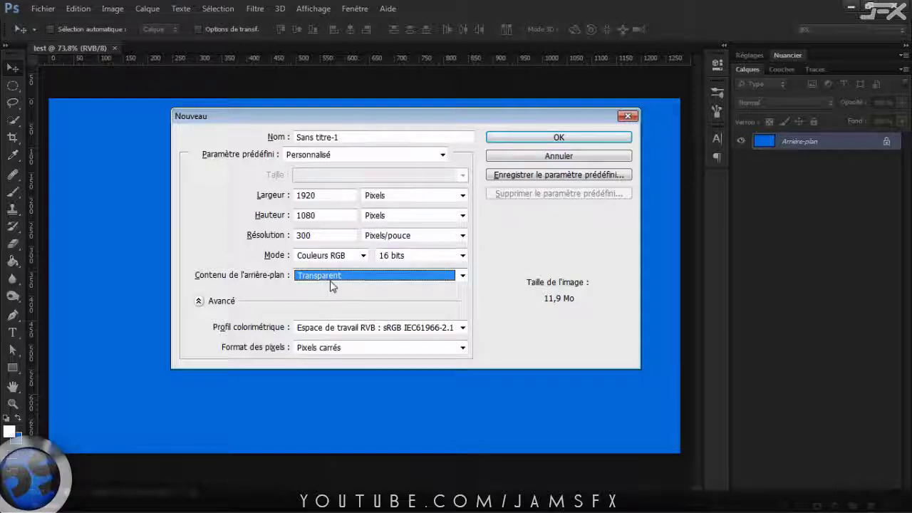
pyautogui.click(379, 235)
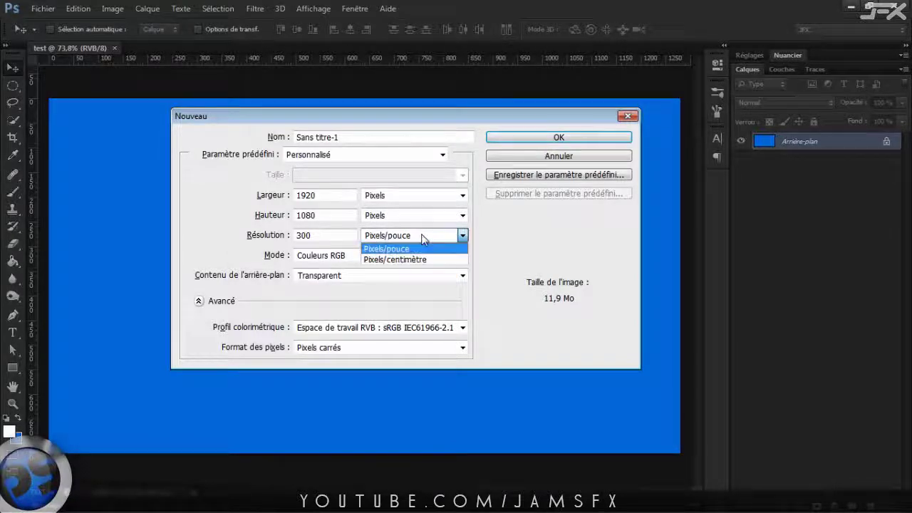
pyautogui.click(425, 240)
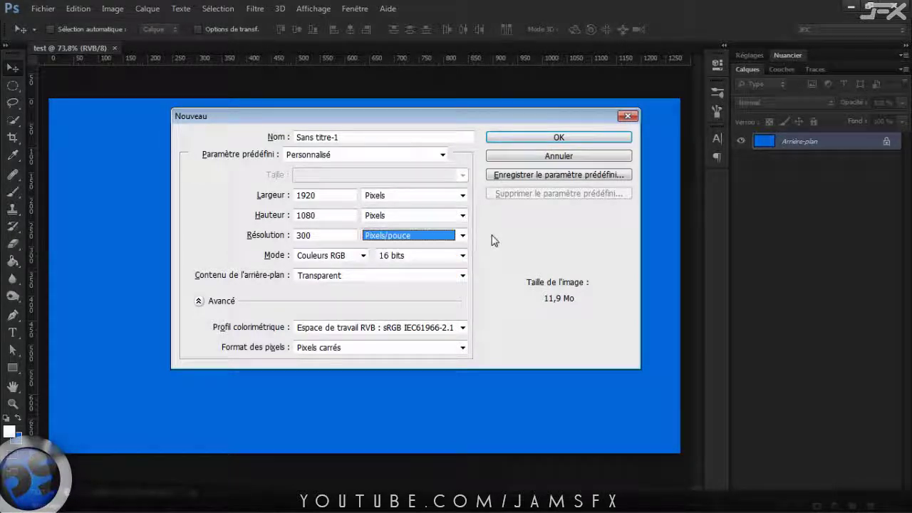
# Name the new document test2.
pyautogui.click(342, 140)
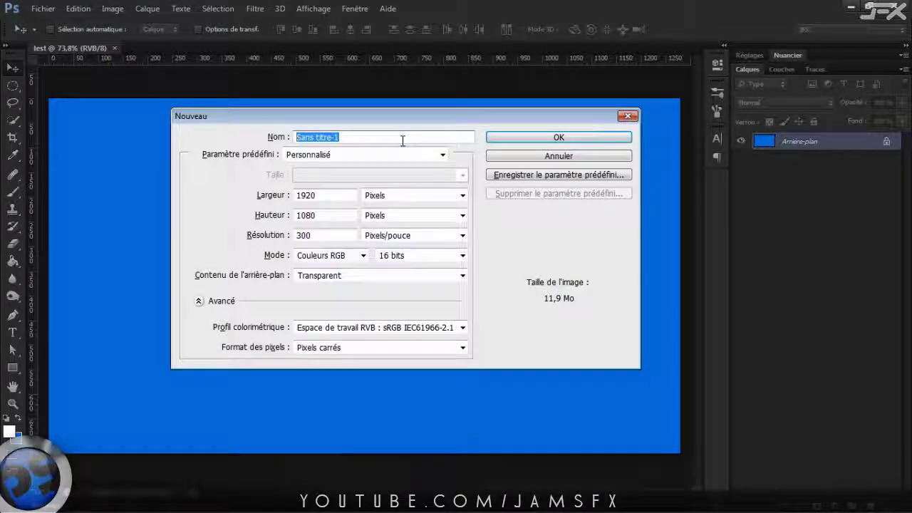
pyautogui.write('trst')
pyautogui.press('BackSpace')
pyautogui.press('BackSpace')
pyautogui.press('BackSpace')
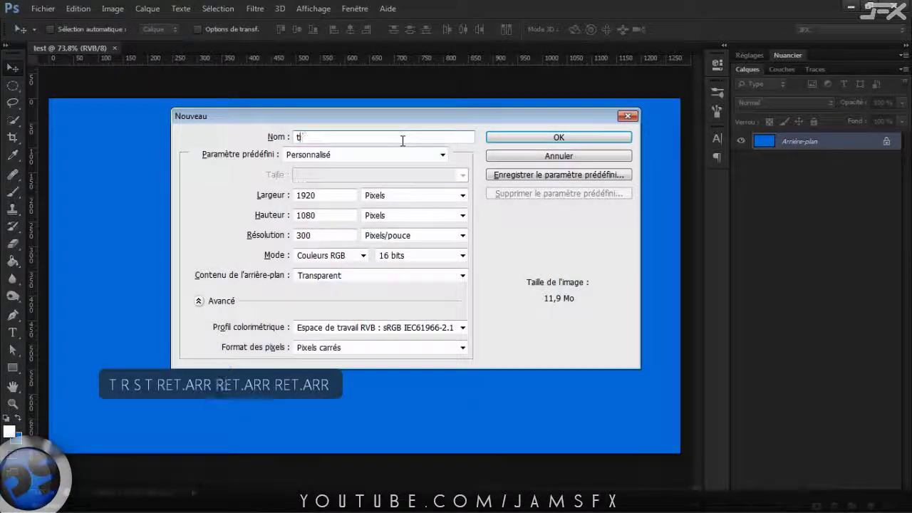
pyautogui.write('eq')
pyautogui.press('BackSpace')
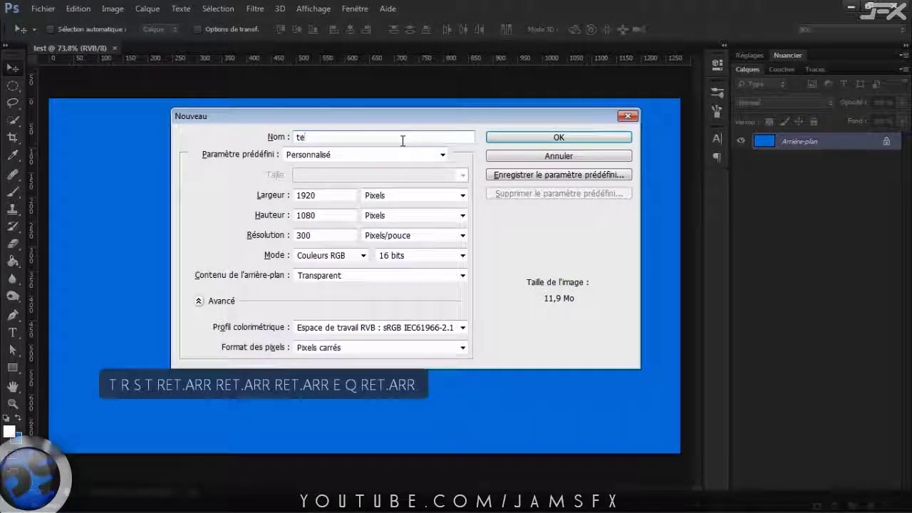
pyautogui.write('st2')
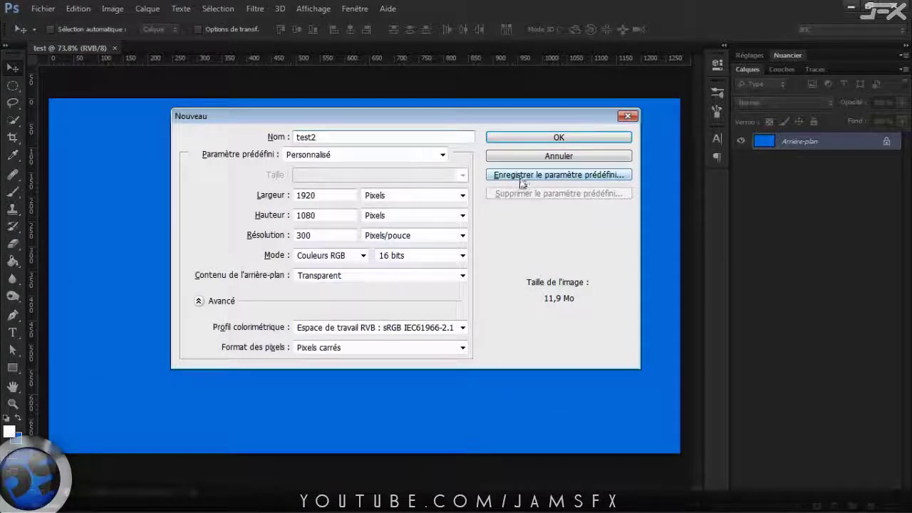
# Save the current document settings as a preset named Full HD YT, with all the settings included.
pyautogui.moveTo(466, 119); pyautogui.dragTo(356, 120)
pyautogui.click(470, 176)
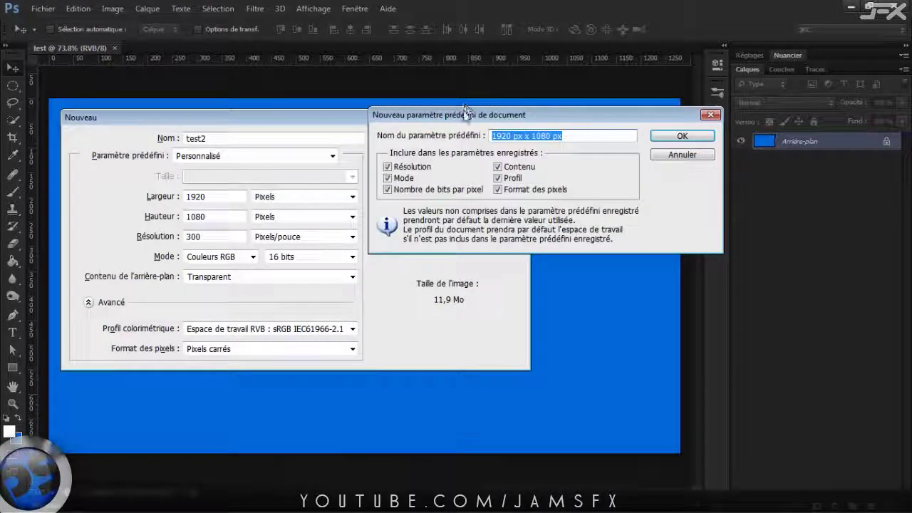
pyautogui.moveTo(467, 115); pyautogui.dragTo(475, 125)
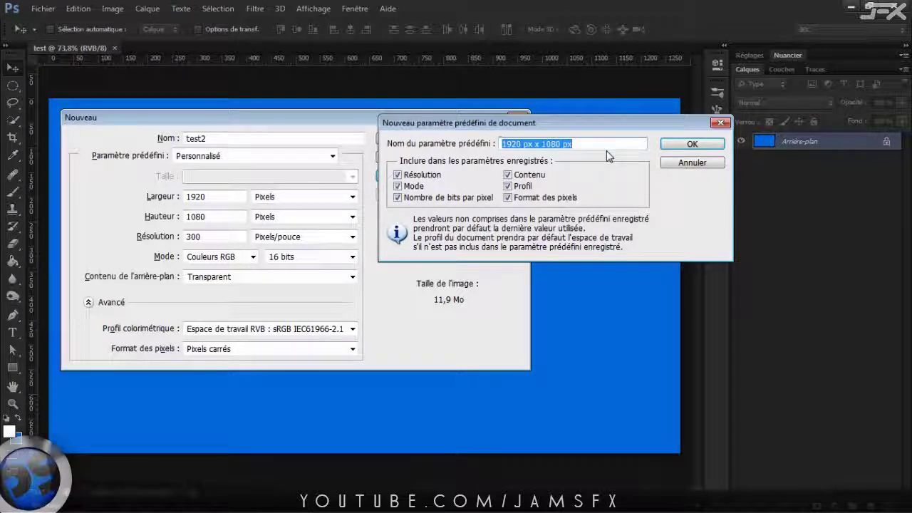
pyautogui.write('Fu')
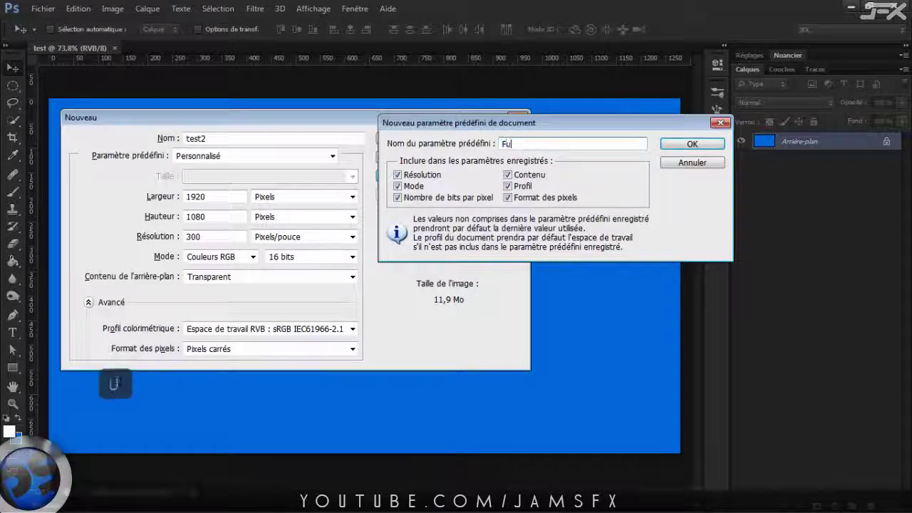
pyautogui.write('ll HD ')
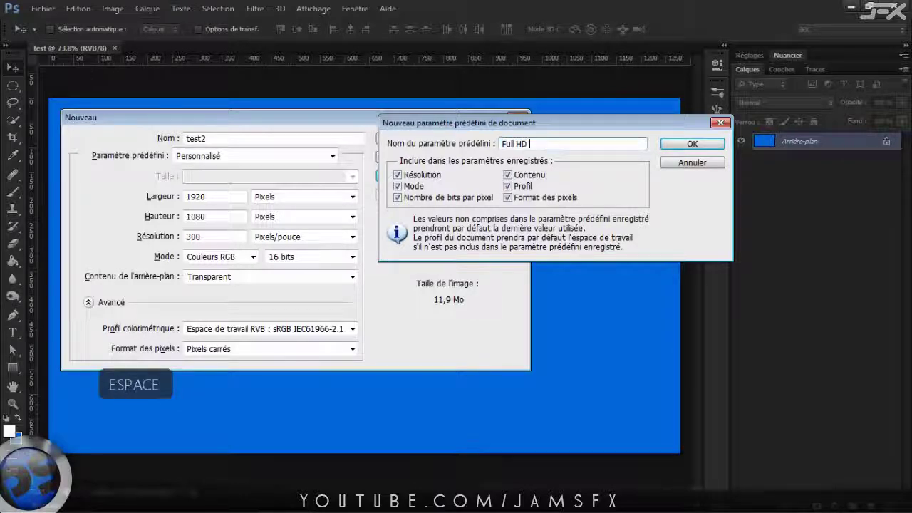
pyautogui.write('YT')
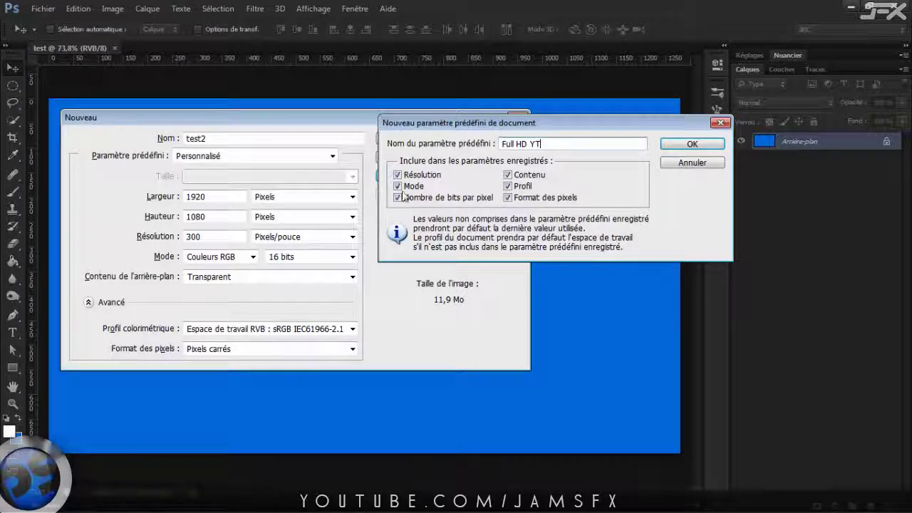
pyautogui.click(689, 144)
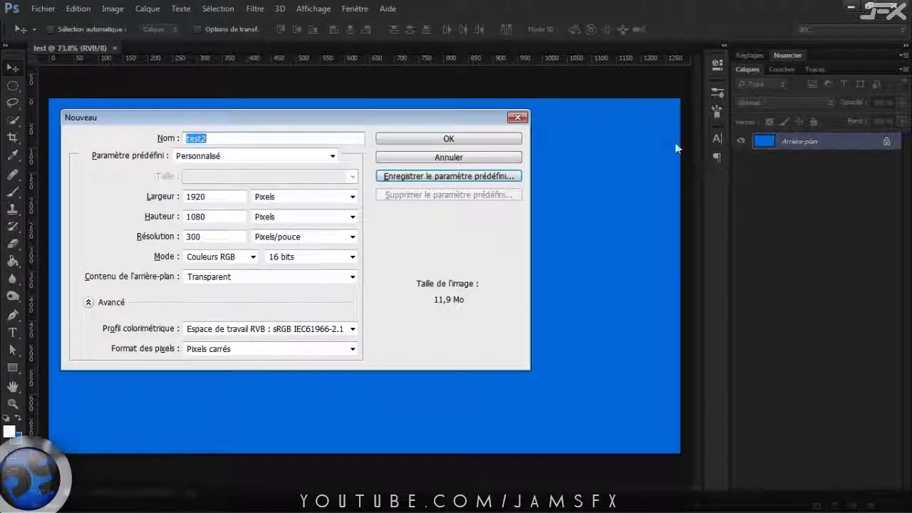
# Try the HDV 1080/DVCPRO HD 720 (1,33) pixel format, and set it back to Pixels carrés.
pyautogui.click(344, 349)
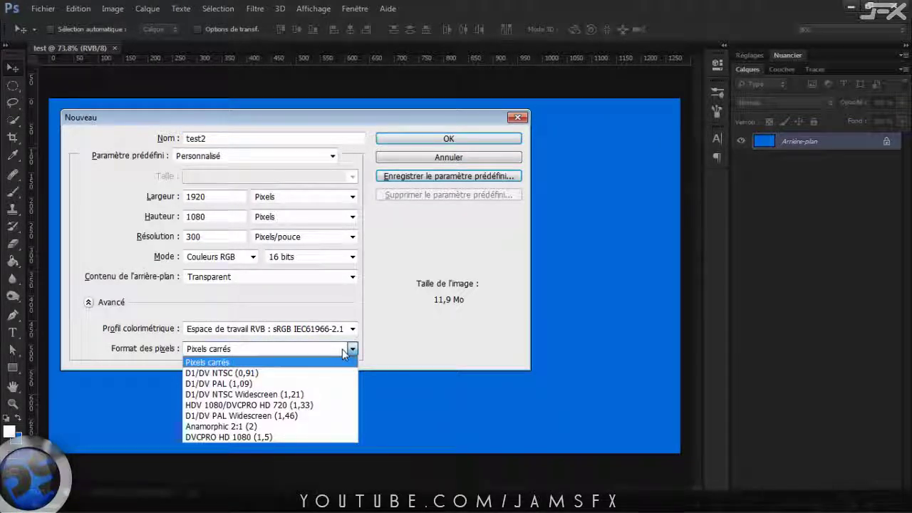
pyautogui.click(240, 404)
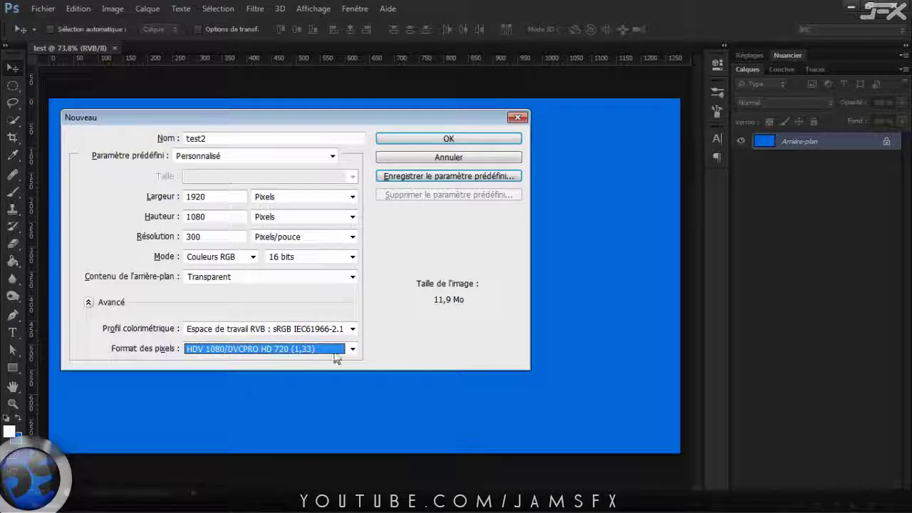
pyautogui.click(349, 349)
pyautogui.click(282, 358)
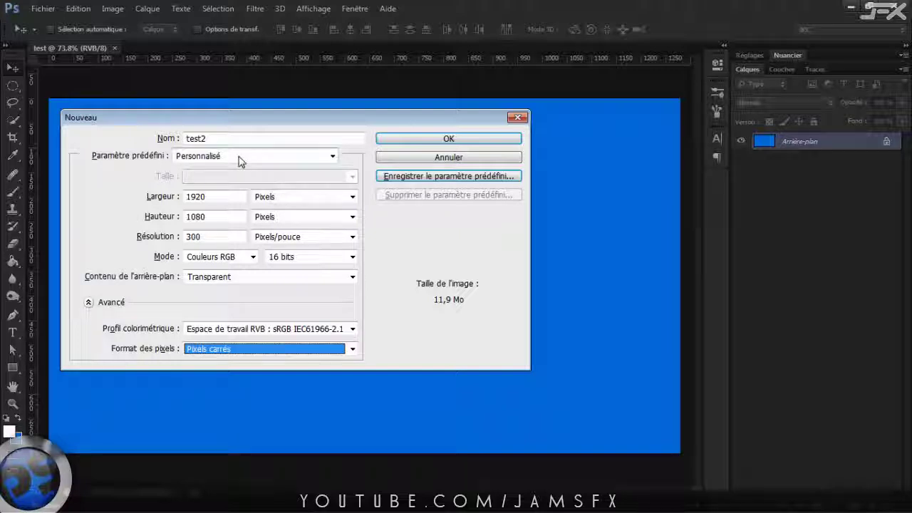
# Select the Full HD YT document preset and delete it.
pyautogui.click(332, 156)
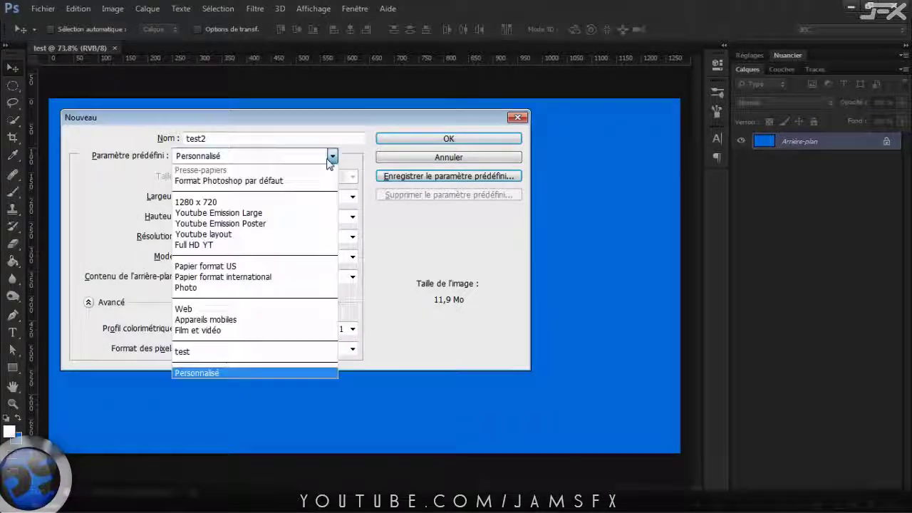
pyautogui.click(211, 246)
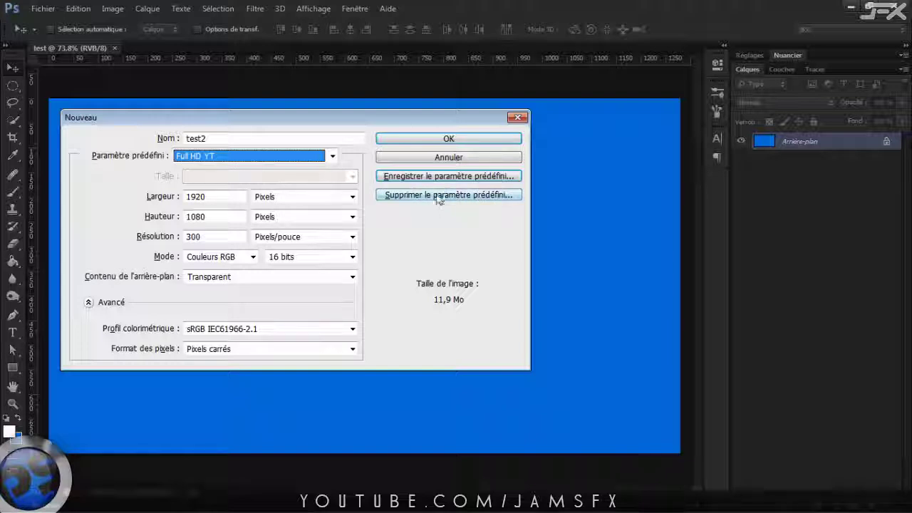
pyautogui.click(438, 195)
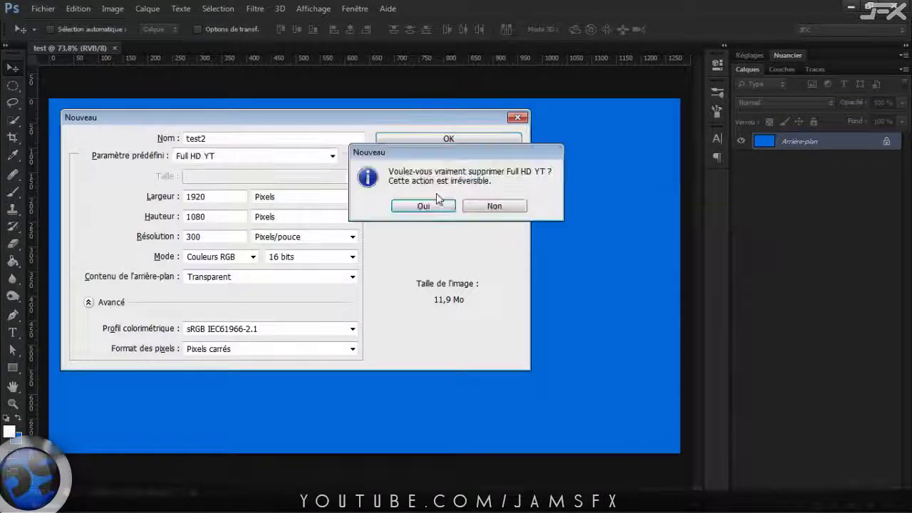
pyautogui.click(426, 207)
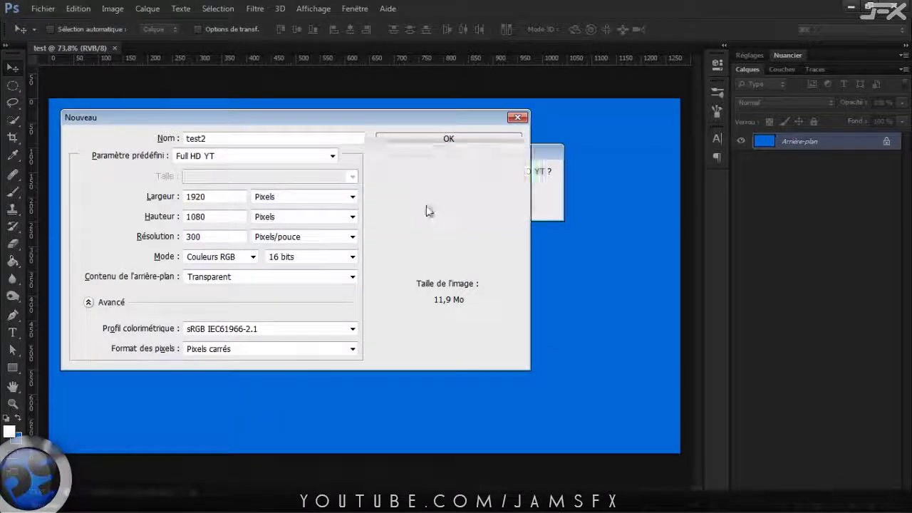